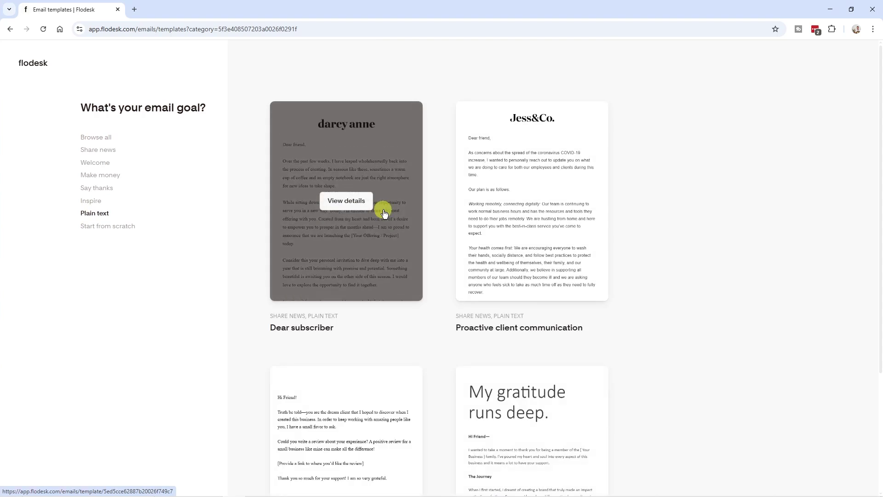
# - Look over the plain-text email templates and the contents of the Bold sale announcement email
pyautogui.scroll(3, 388, 252)
pyautogui.scroll(-4, 460, 299)
pyautogui.scroll(4, 533, 336)
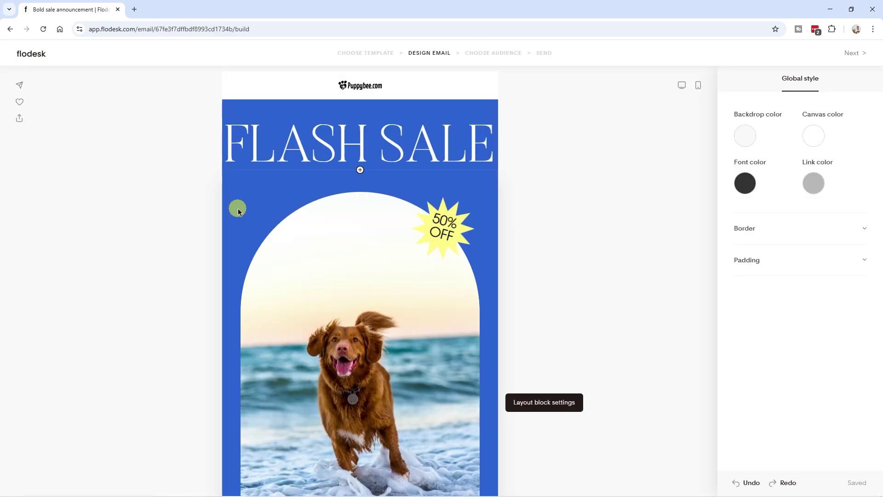
pyautogui.scroll(-7, 221, 260)
pyautogui.scroll(-6, 217, 266)
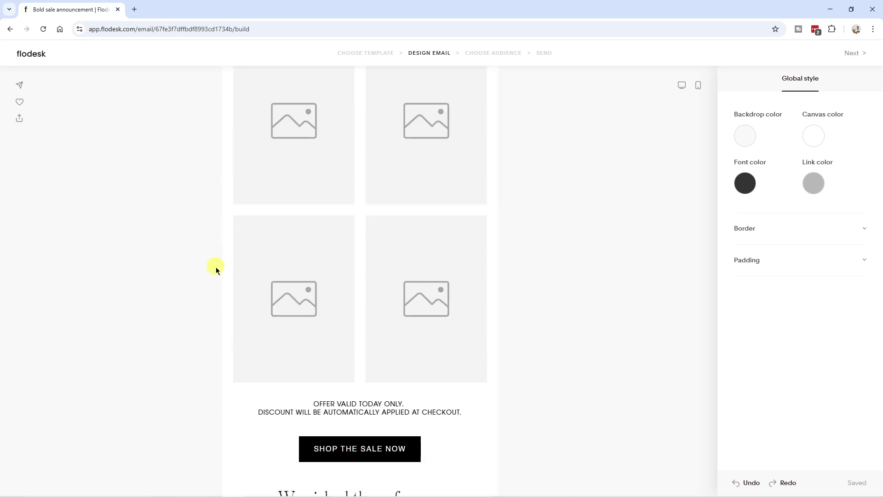
pyautogui.scroll(10, 344, 170)
# - Try other layouts on the dog photo block of the flash sale email, up to the 'A little gift of thanks for joining the list' layout
pyautogui.click(344, 170)
pyautogui.scroll(3, 214, 196)
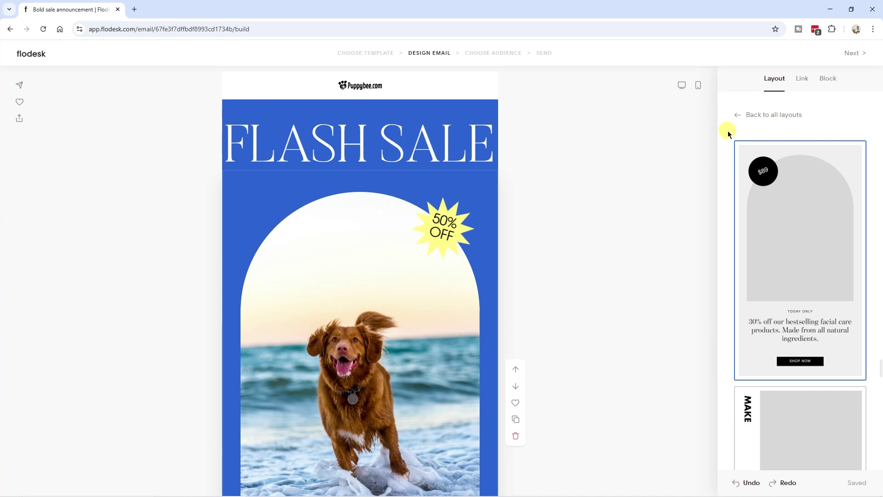
pyautogui.scroll(-5, 824, 270)
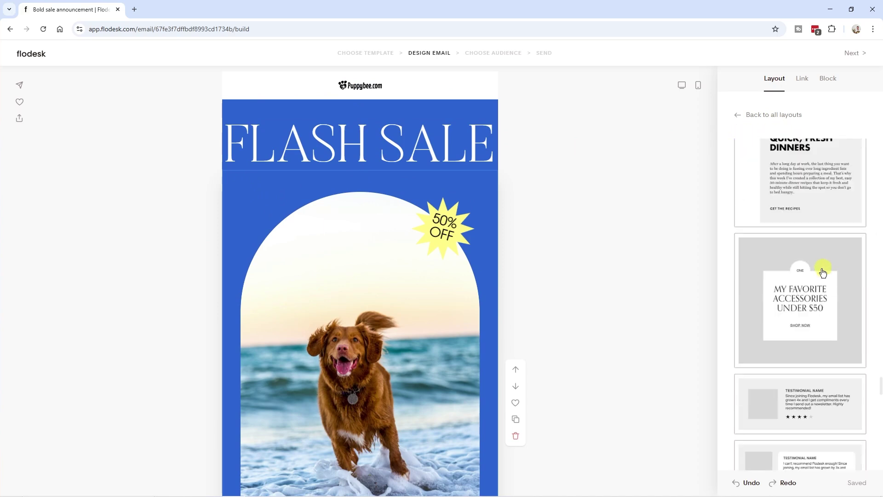
pyautogui.click(810, 282)
pyautogui.click(860, 377)
pyautogui.scroll(-3, 874, 437)
pyautogui.moveTo(874, 438); pyautogui.dragTo(876, 123)
pyautogui.scroll(5, 812, 241)
pyautogui.click(744, 252)
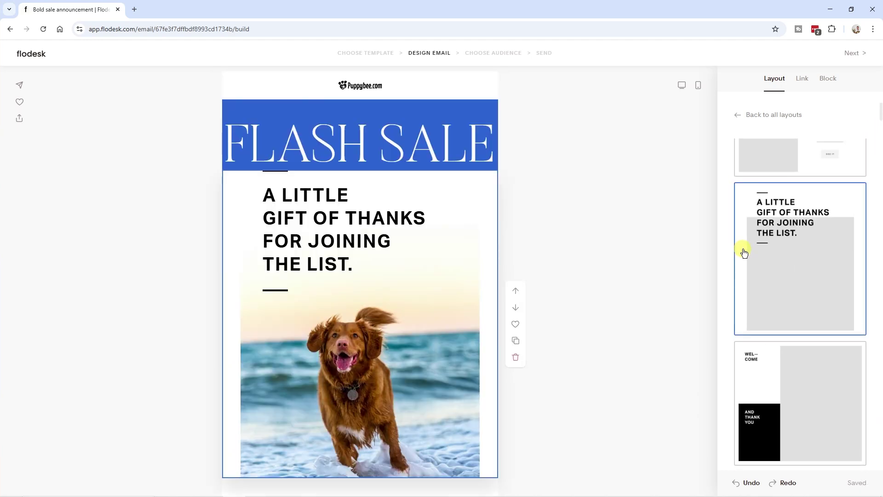
# - Try the 'Welcome—Friend', five-star testimonial and 'The Post That Got Everyone Talking' layouts on the dog photo block
pyautogui.scroll(-5, 755, 261)
pyautogui.click(755, 260)
pyautogui.scroll(-3, 761, 296)
pyautogui.click(761, 296)
pyautogui.scroll(-5, 764, 291)
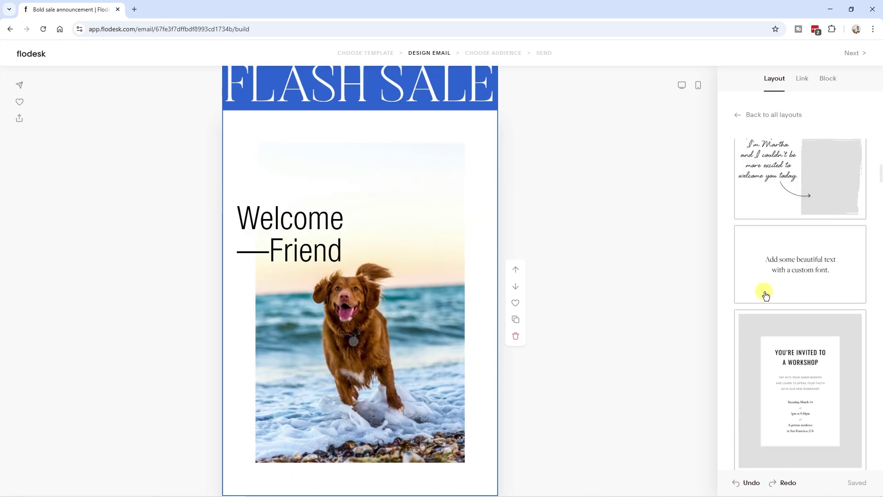
pyautogui.click(755, 212)
pyautogui.scroll(1, 755, 212)
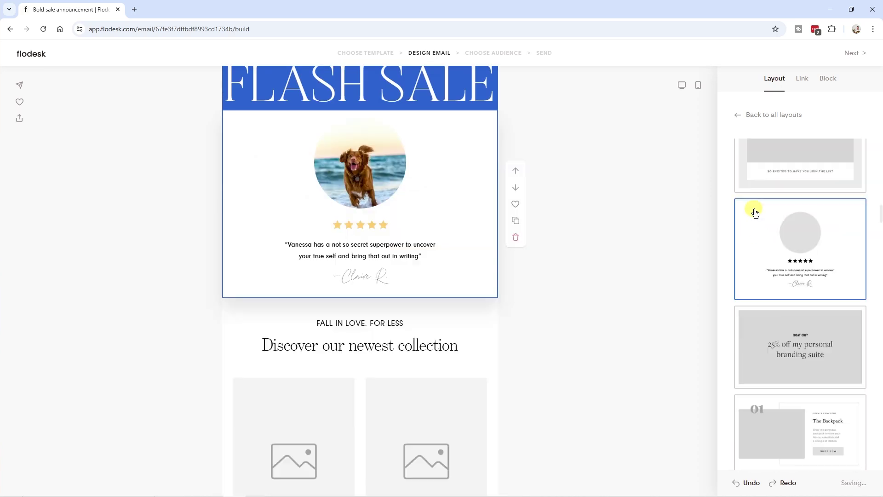
pyautogui.scroll(-2, 753, 324)
pyautogui.click(752, 315)
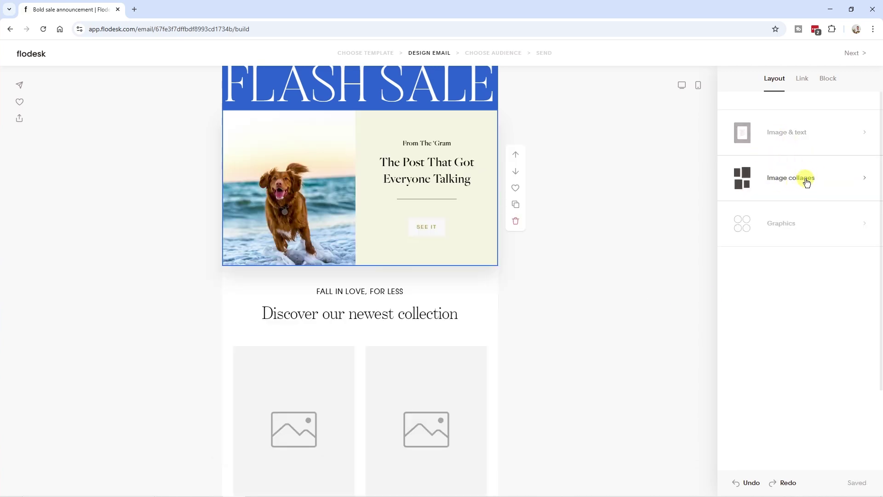
# - Try the four-image and circle-accent image collages on the dog photo block, and choose the collage with taped photos and a handwritten note
pyautogui.click(806, 179)
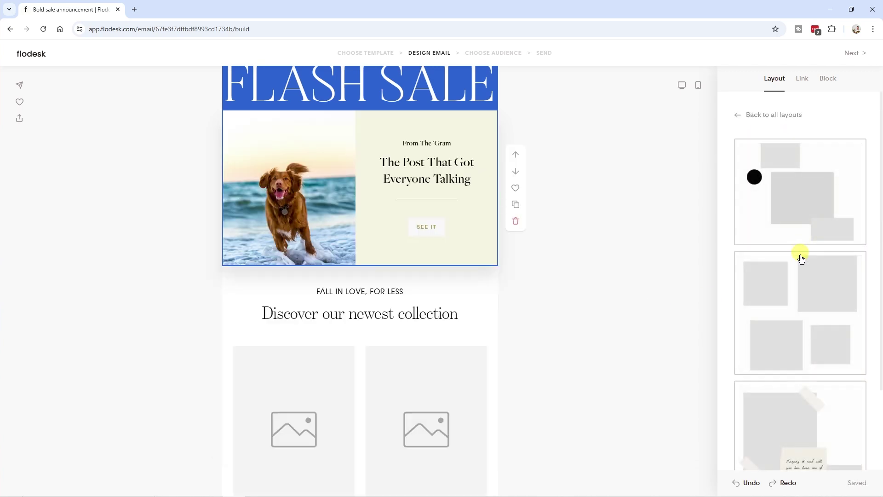
pyautogui.click(795, 298)
pyautogui.scroll(-1, 795, 299)
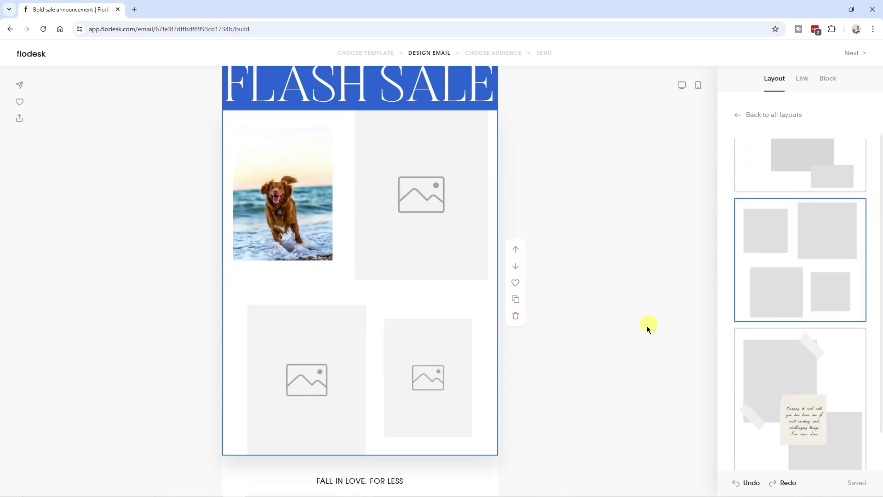
pyautogui.scroll(1, 814, 318)
pyautogui.click(815, 217)
pyautogui.scroll(-2, 828, 289)
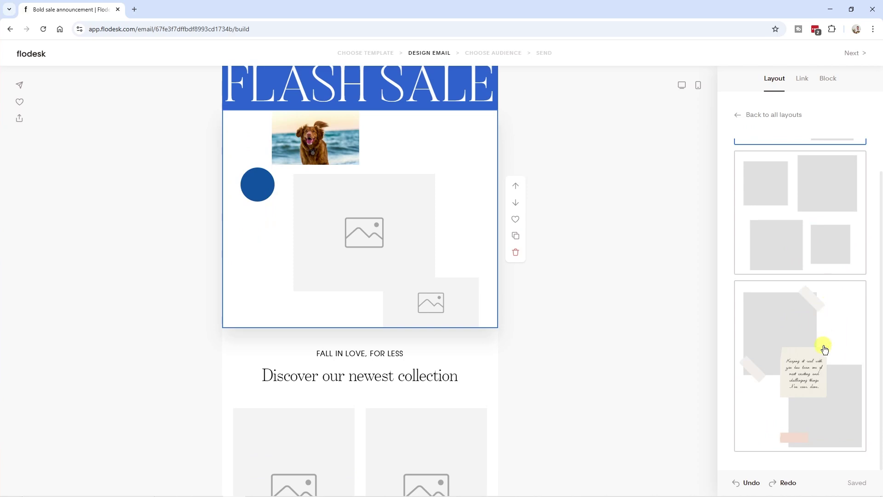
pyautogui.click(825, 349)
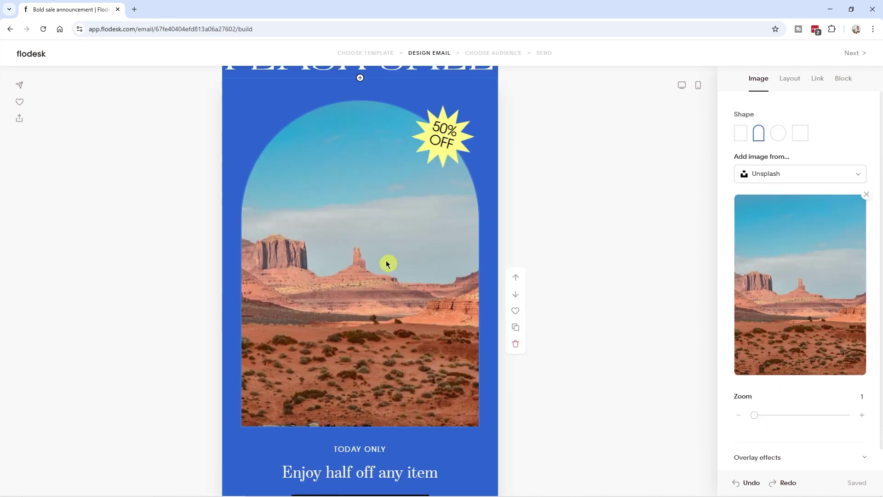
# - Try the rectangle, circle and square shapes on the desert image under FLASH SALE and return it to the arch shape
pyautogui.scroll(2, 389, 262)
pyautogui.scroll(-2, 399, 267)
pyautogui.scroll(2, 382, 250)
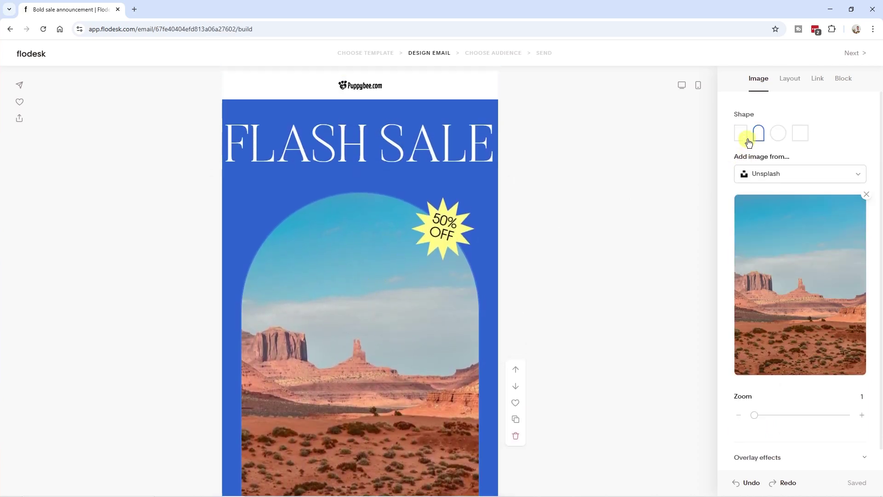
pyautogui.click(742, 134)
pyautogui.click(760, 136)
pyautogui.click(778, 134)
pyautogui.click(799, 135)
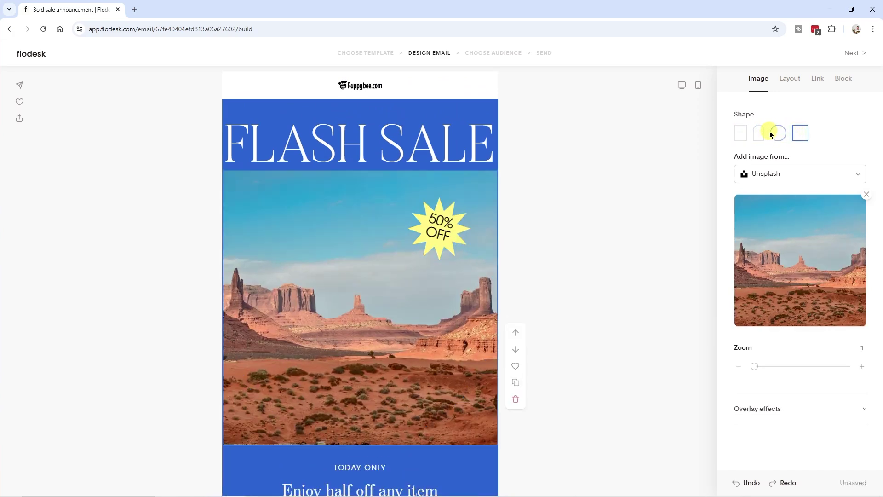
pyautogui.click(778, 134)
pyautogui.click(758, 134)
pyautogui.scroll(-1, 724, 156)
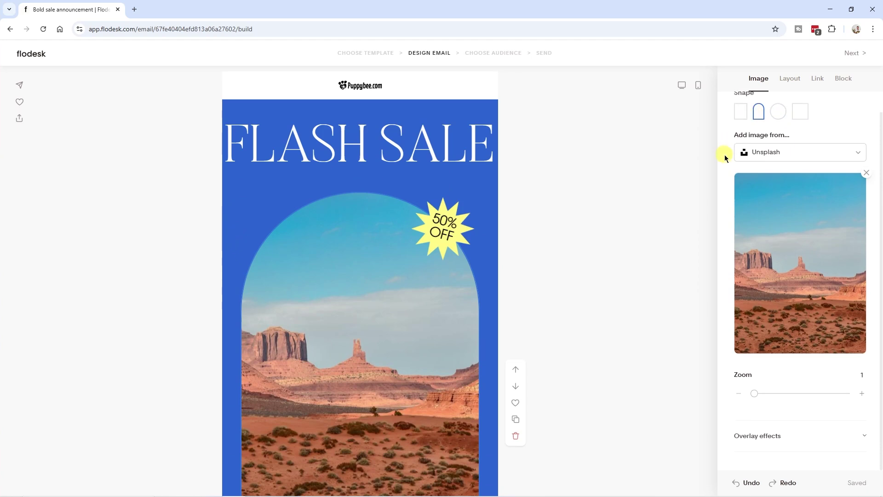
# - Check the sources offered for adding an image and look through the flash sale email with the dog and food bowl photo
pyautogui.click(772, 155)
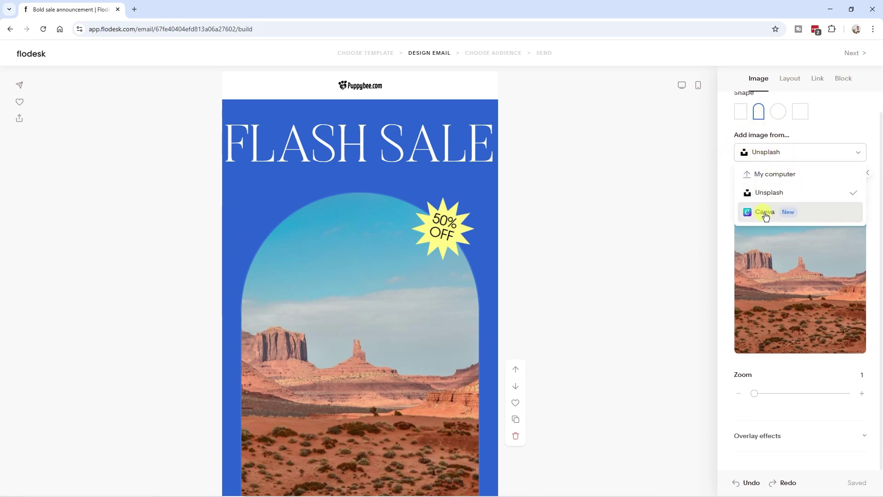
pyautogui.click(793, 158)
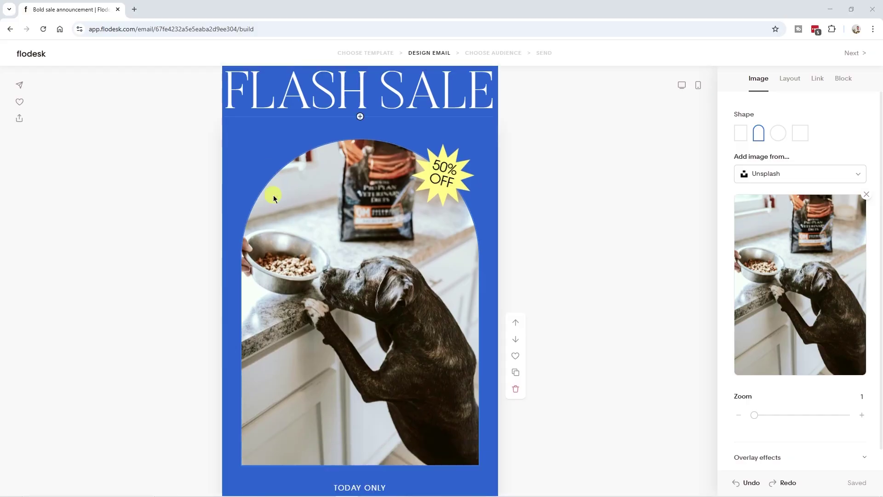
pyautogui.scroll(-10, 273, 195)
pyautogui.scroll(6, 272, 198)
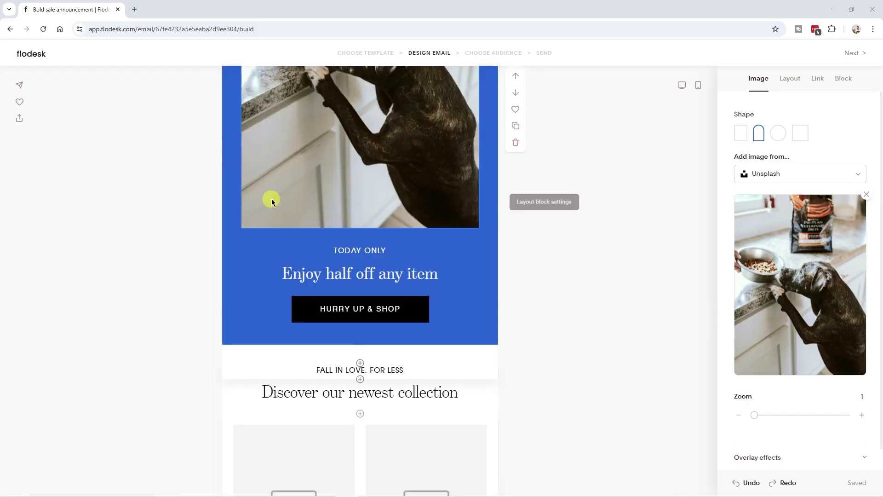
pyautogui.scroll(6, 272, 199)
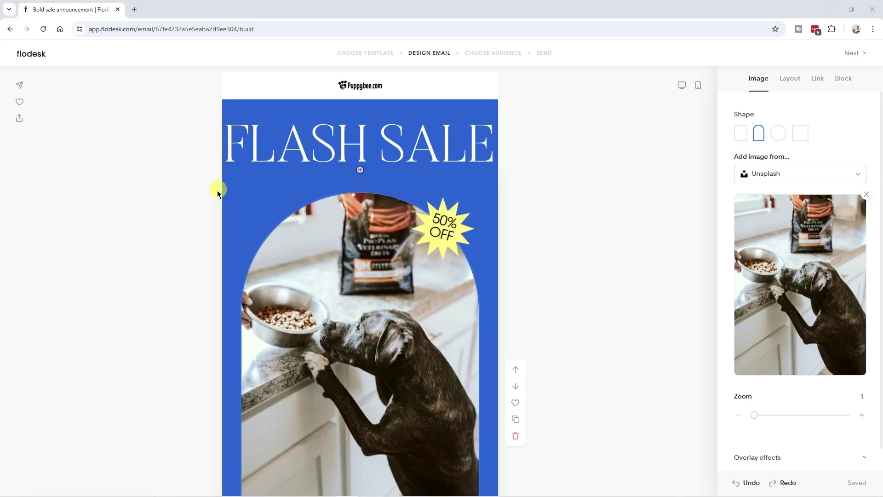
# - Send a test of the Bold sale announcement email to the recipient's e-mail address
pyautogui.click(20, 86)
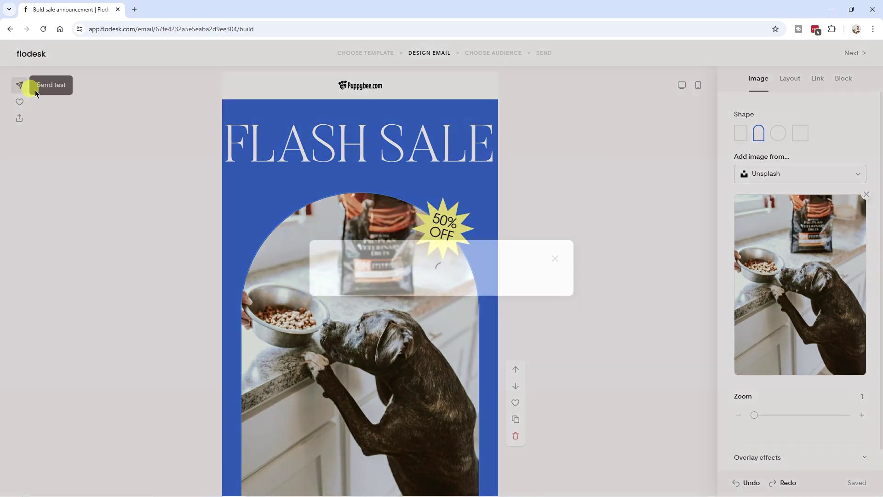
pyautogui.click(388, 322)
pyautogui.hotkey('ctrl', 'v')
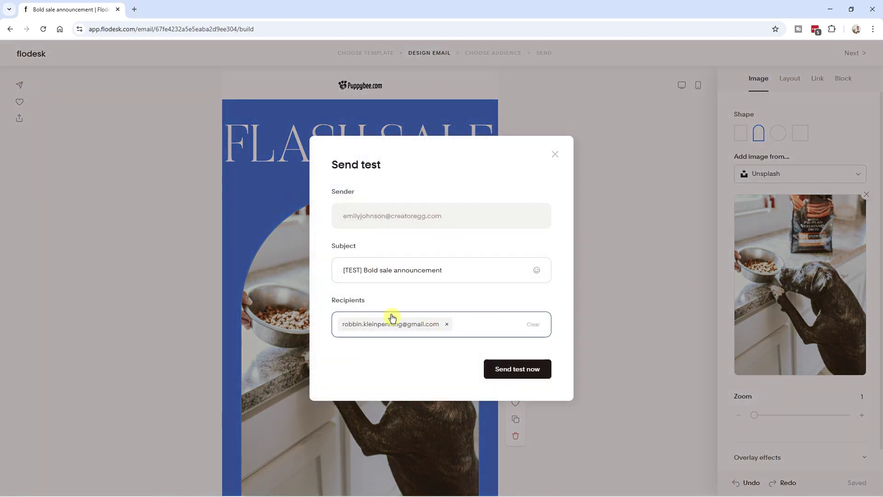
pyautogui.click(513, 372)
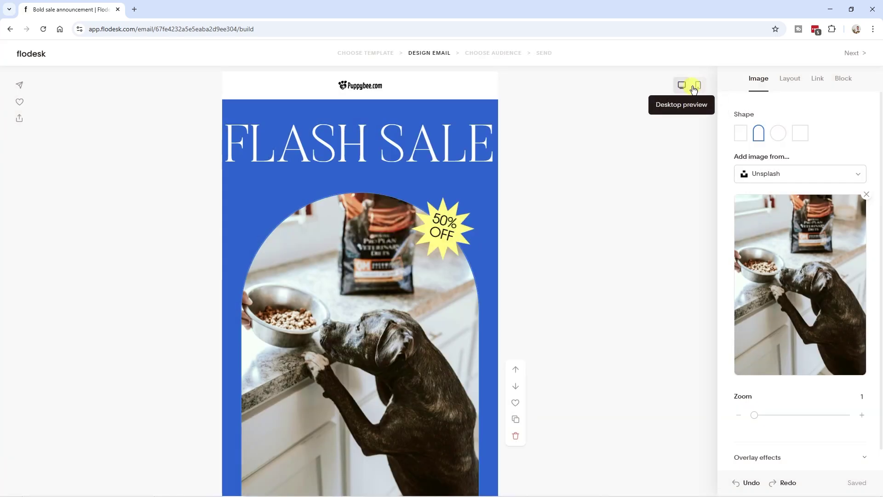
# - Preview the flash sale email as it looks on mobile and return to the editor
pyautogui.click(697, 86)
pyautogui.scroll(-1, 443, 206)
pyautogui.click(443, 206)
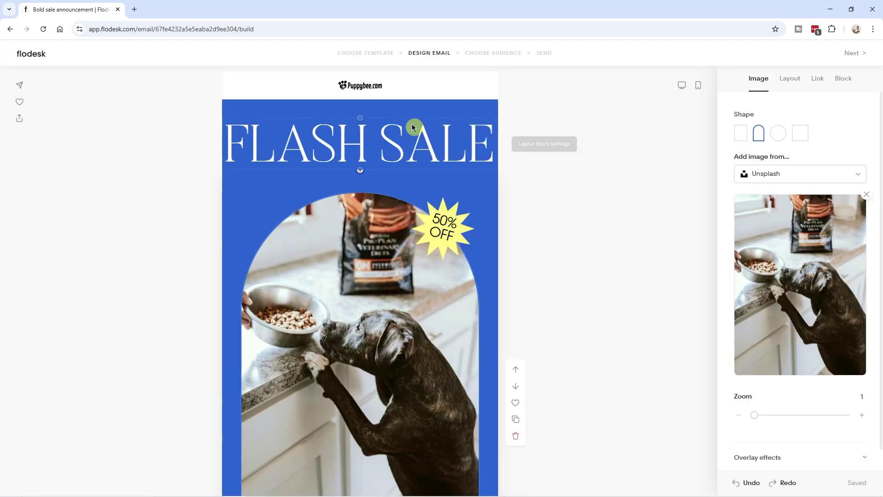
# - Go back to the list of emails, view the Bold sale announcement in the browser and read it from top to bottom
pyautogui.click(41, 58)
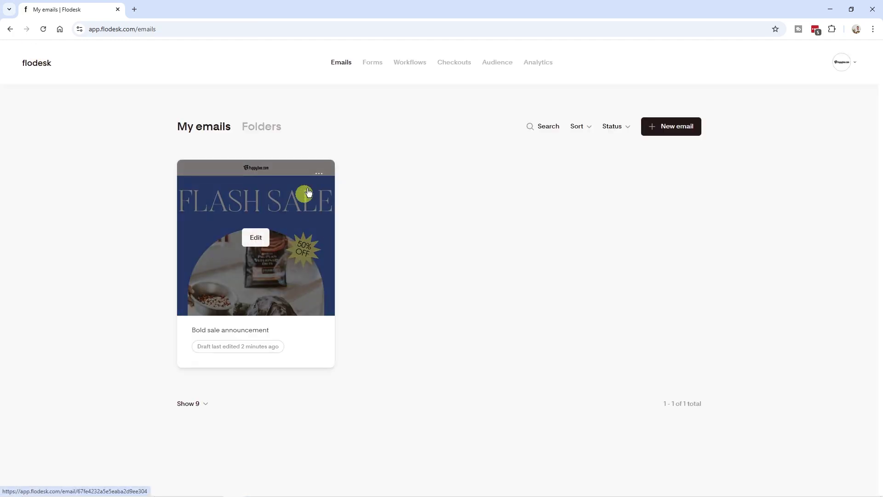
pyautogui.click(319, 174)
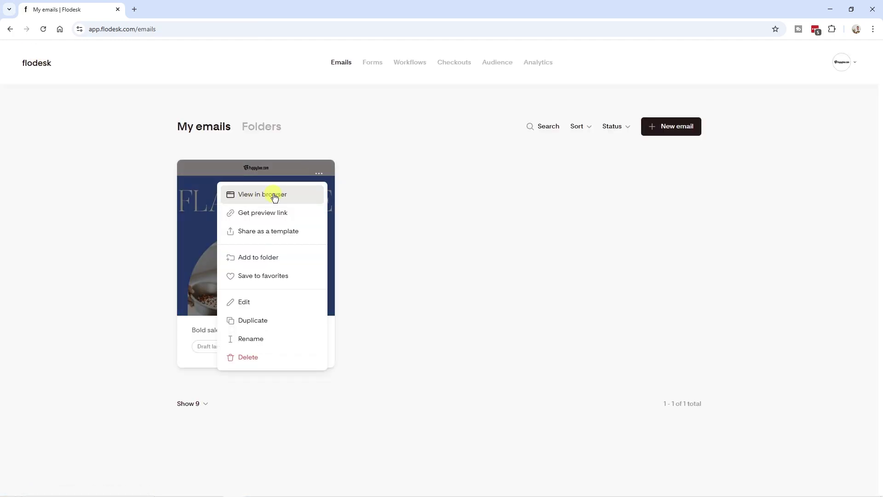
pyautogui.click(275, 196)
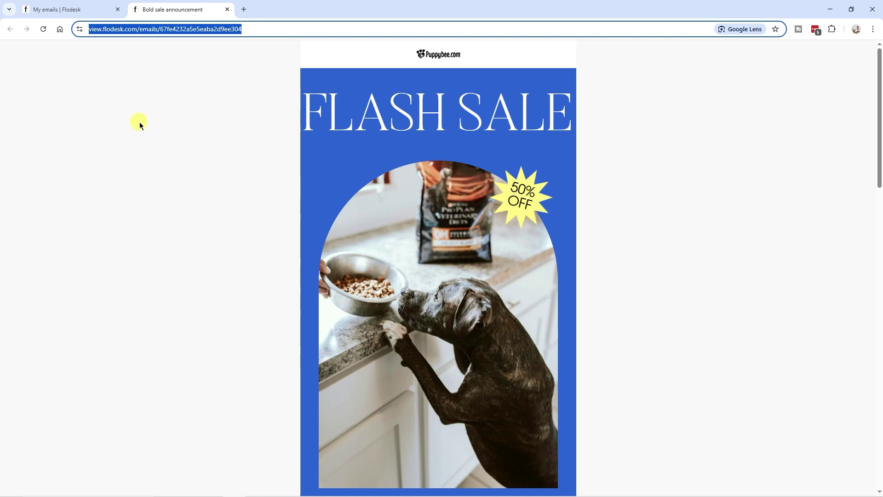
pyautogui.scroll(-15, 338, 207)
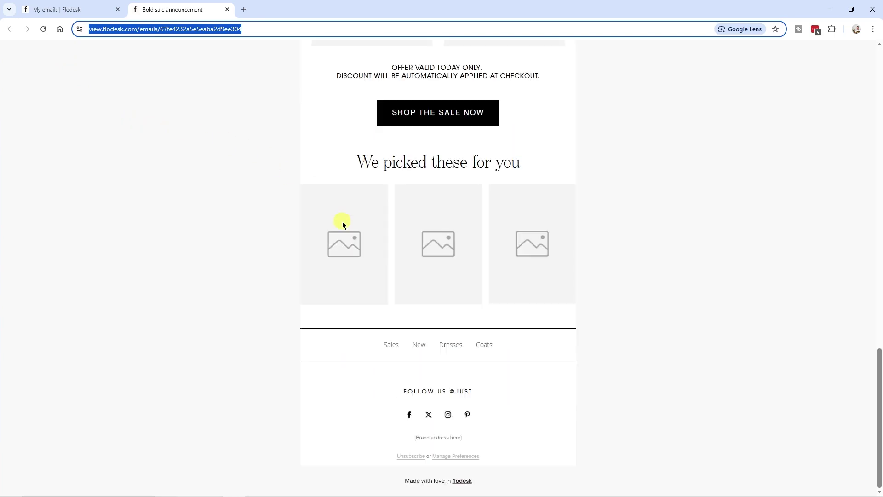
pyautogui.scroll(15, 340, 211)
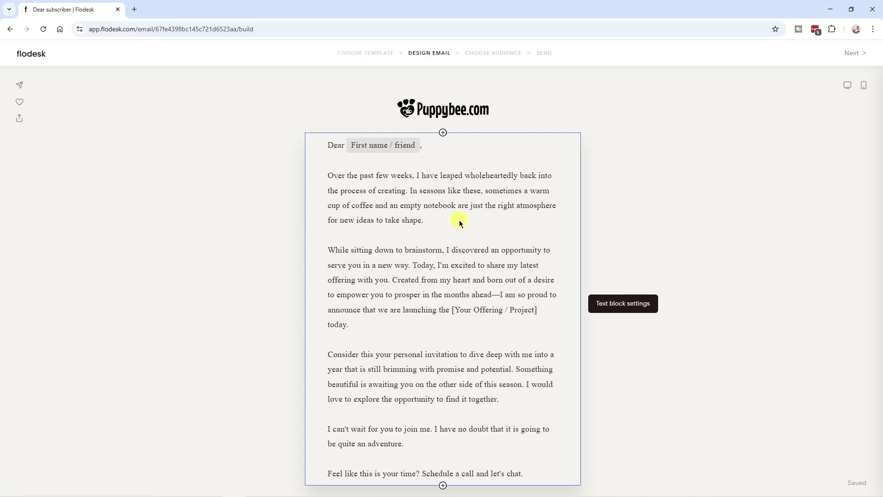
# - Insert a layout block below the closing line of the Dear subscriber email and give it the five-star testimonial layout
pyautogui.scroll(-4, 446, 228)
pyautogui.scroll(4, 449, 268)
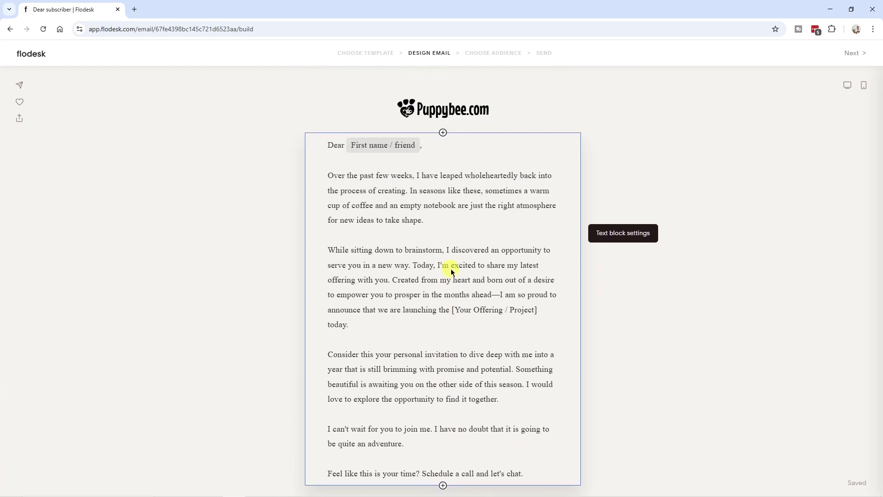
pyautogui.scroll(-4, 451, 272)
pyautogui.click(361, 278)
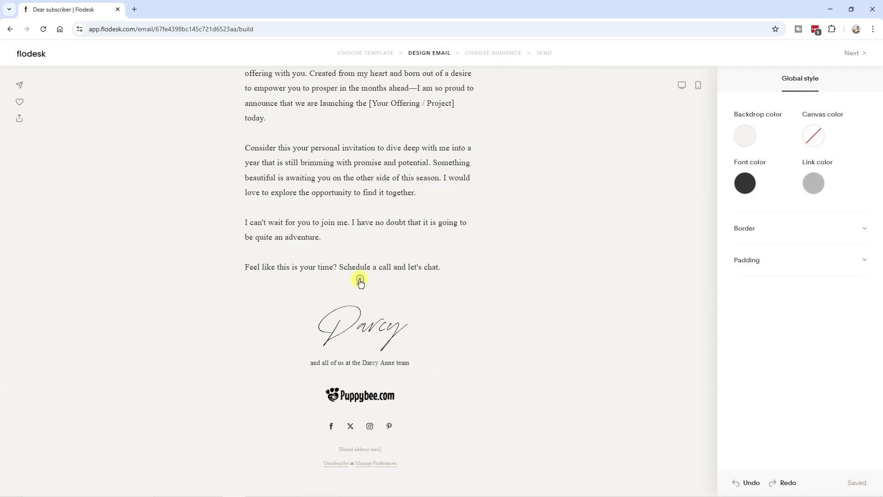
pyautogui.click(360, 279)
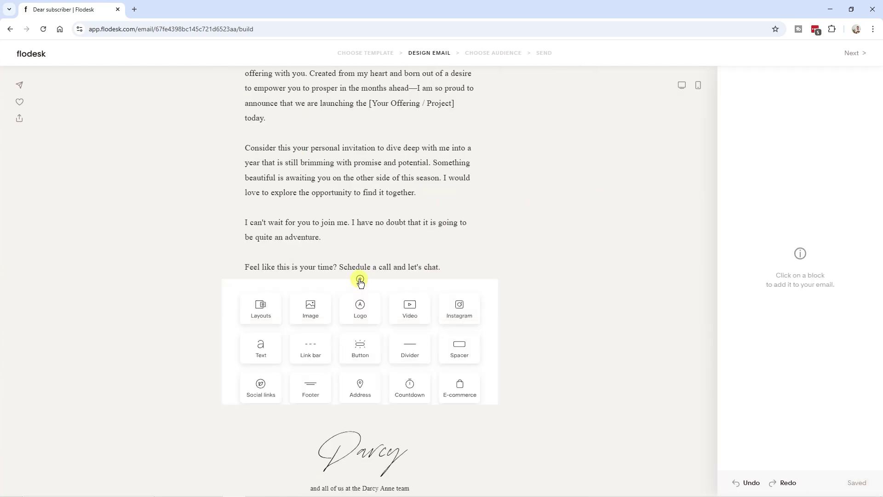
pyautogui.click(261, 313)
pyautogui.scroll(-5, 808, 292)
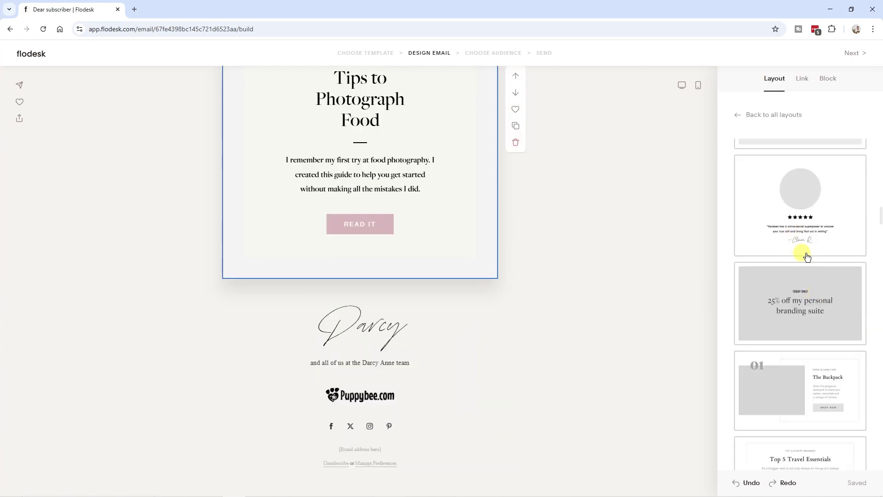
pyautogui.scroll(2, 795, 276)
pyautogui.click(766, 291)
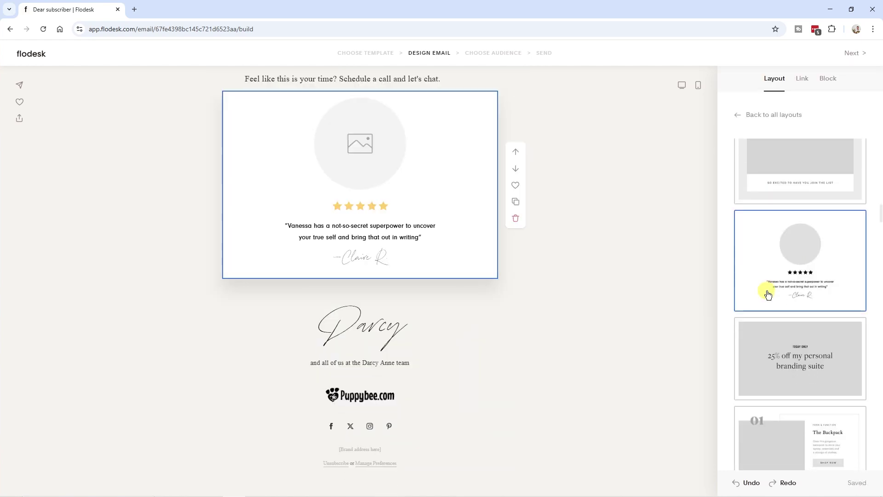
# - Fill the testimonial's circular image with the Unsplash portrait of a bearded man in a striped shirt
pyautogui.scroll(2, 369, 240)
pyautogui.click(372, 247)
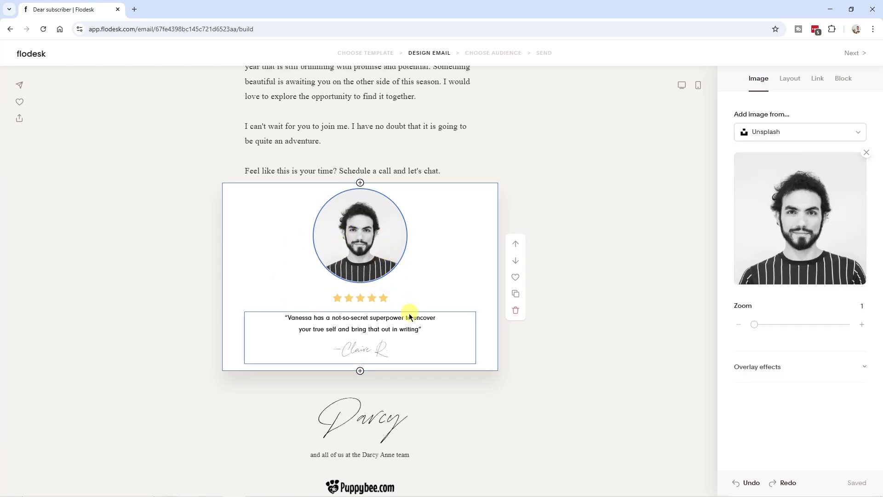
pyautogui.scroll(-1, 362, 318)
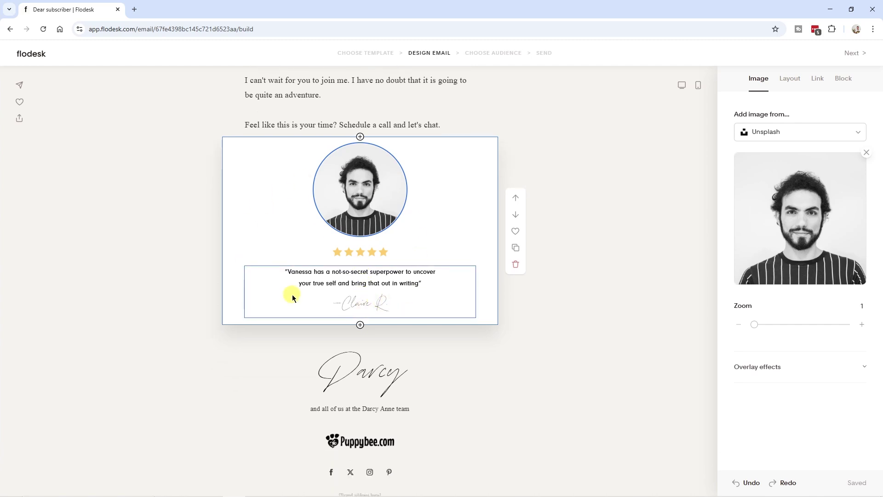
# - Save the five-star testimonial block to favorites and open the favorite blocks for the spot below it
pyautogui.click(516, 234)
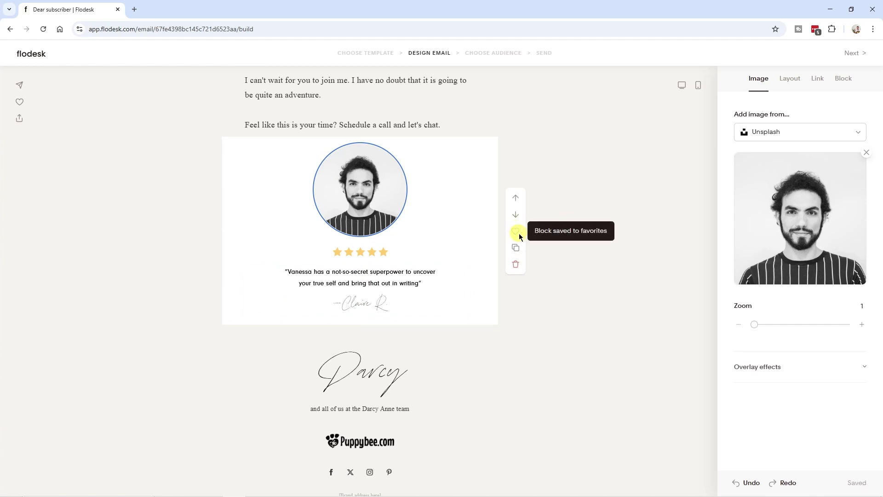
pyautogui.scroll(1, 393, 267)
pyautogui.scroll(-2, 348, 282)
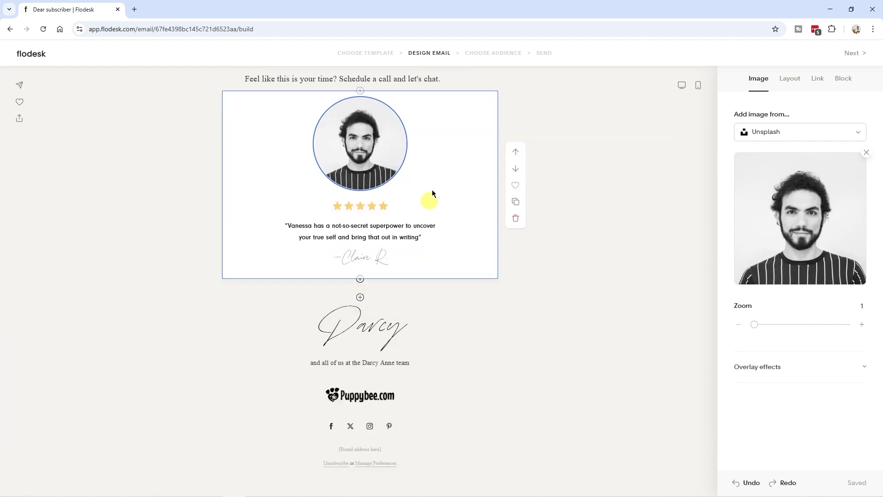
pyautogui.click(360, 298)
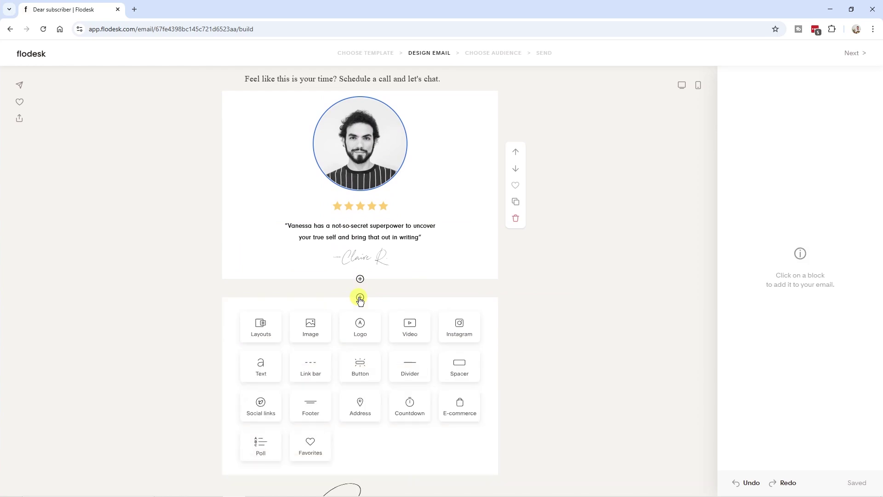
pyautogui.click(310, 445)
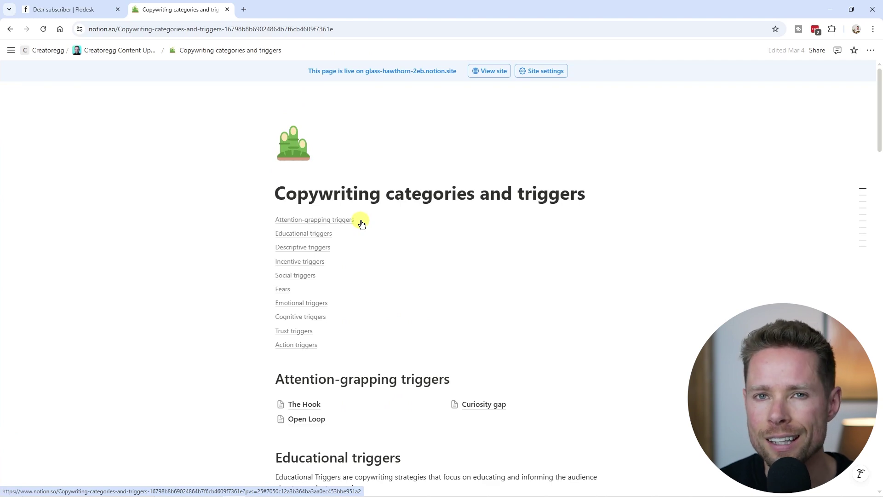
# - Read through the Copywriting categories and triggers page in Notion from top to bottom
pyautogui.scroll(-15, 385, 257)
pyautogui.scroll(-5, 385, 257)
pyautogui.scroll(20, 384, 256)
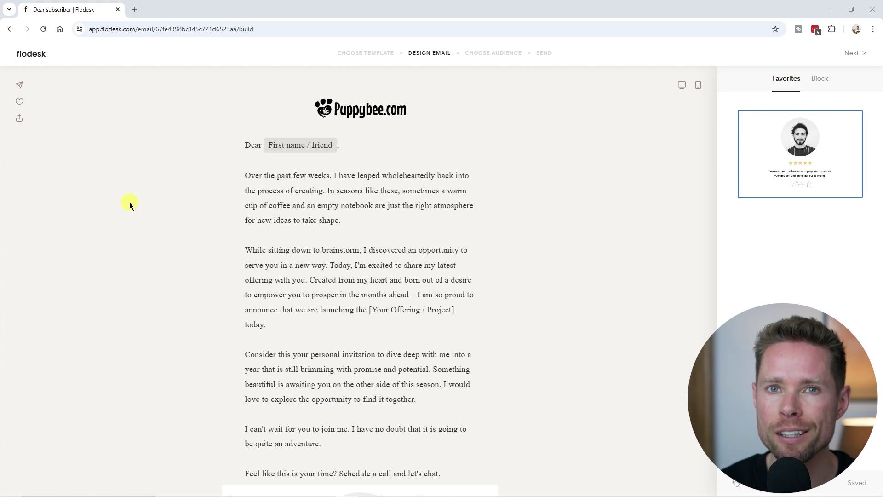
# - Return to the Dear subscriber email in Flodesk and review it from the greeting to the testimonial
pyautogui.click(172, 262)
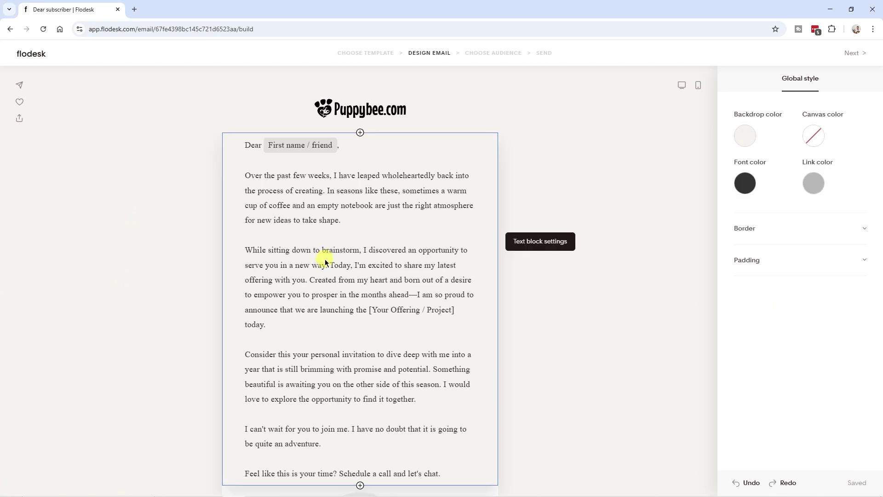
pyautogui.scroll(-6, 322, 267)
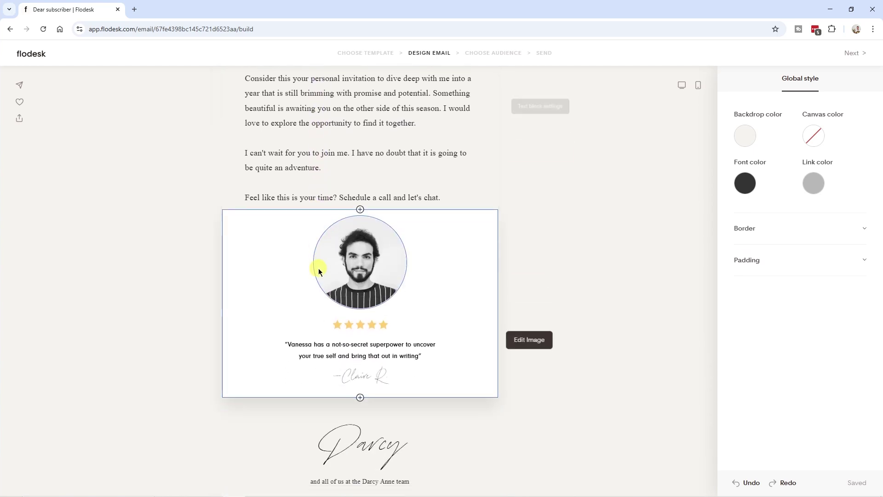
pyautogui.scroll(5, 319, 269)
pyautogui.scroll(1, 320, 272)
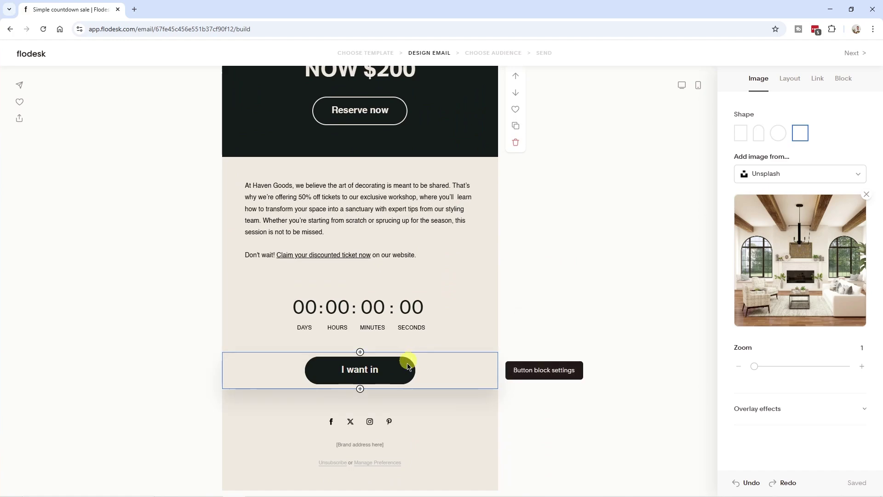
# - Save the Simple countdown sale email to favorites under the name "Weekly Newsletter."
pyautogui.scroll(1, 322, 451)
pyautogui.scroll(9, 324, 444)
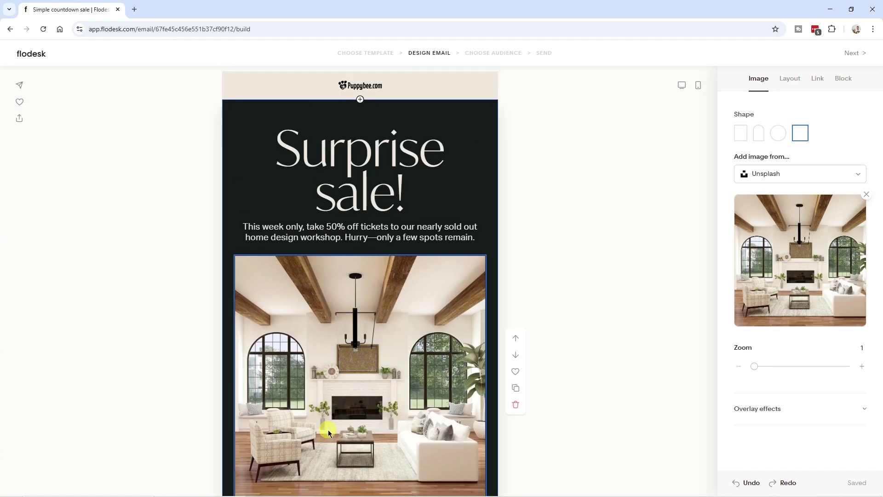
pyautogui.click(20, 102)
pyautogui.moveTo(418, 221); pyautogui.dragTo(286, 213)
pyautogui.click(421, 221)
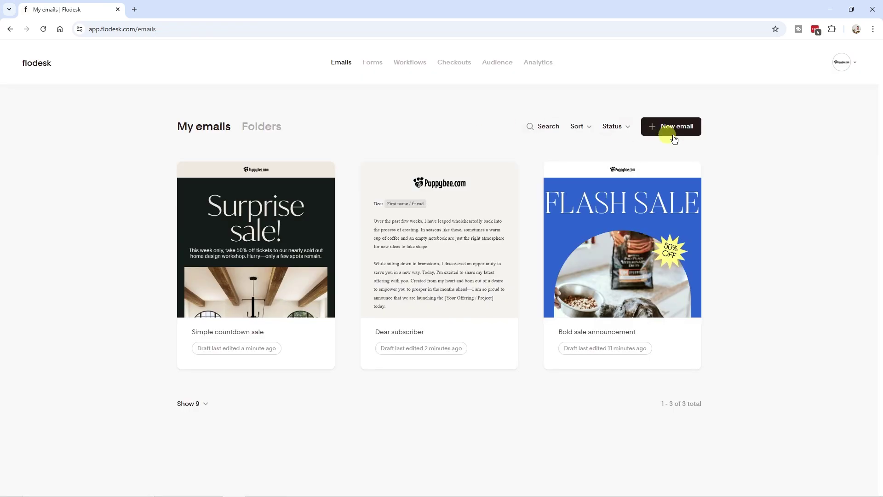
# - Start a new email from the favorite template "Weekly Newsletter." and open it for customizing
pyautogui.click(673, 126)
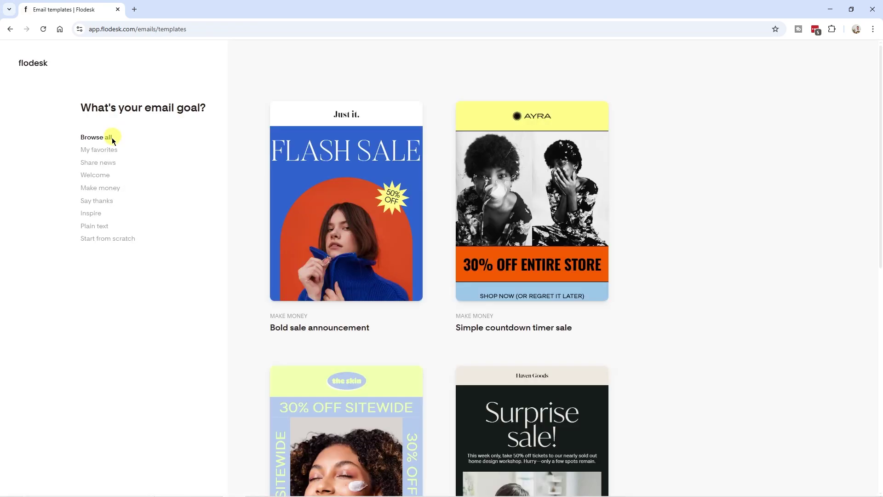
pyautogui.click(99, 151)
pyautogui.moveTo(361, 199)
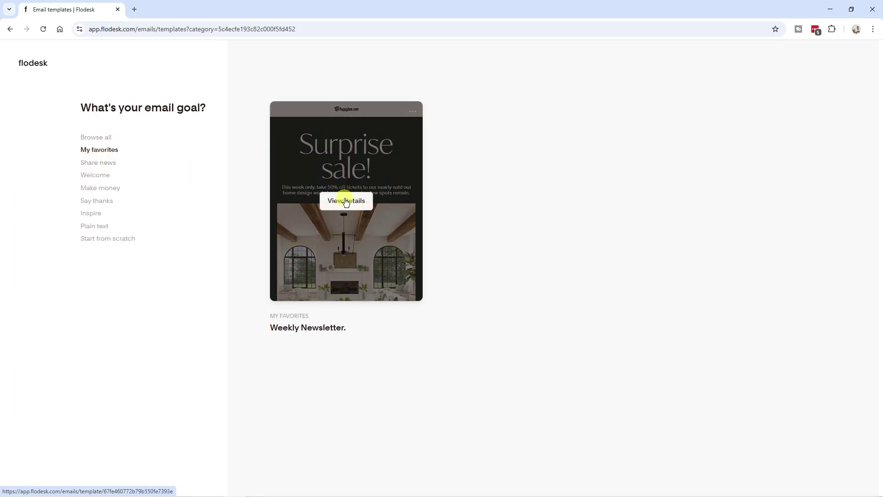
pyautogui.click(347, 201)
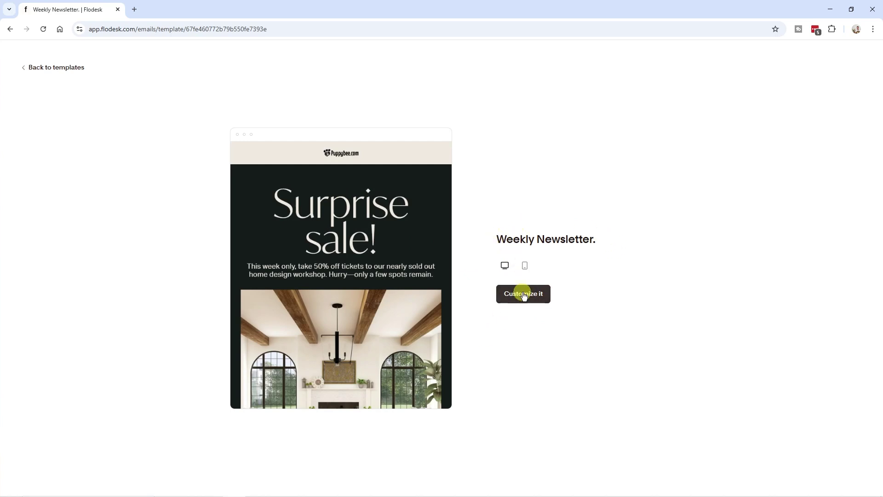
pyautogui.click(524, 294)
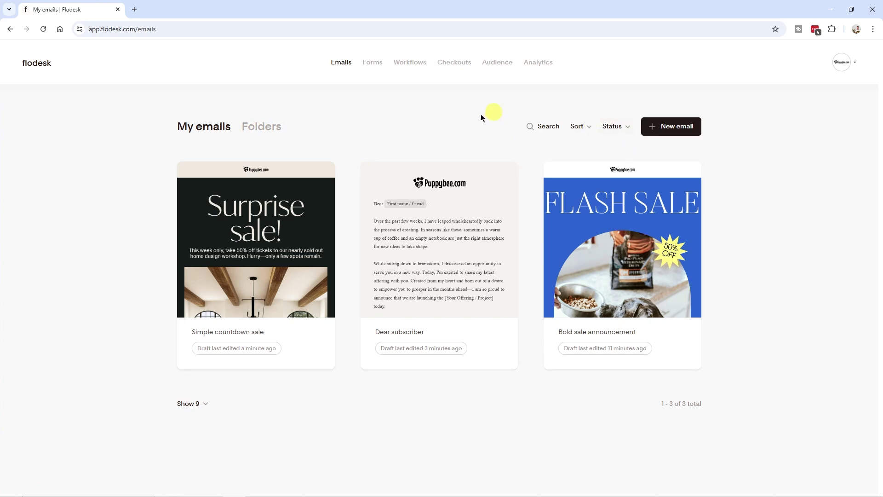
# - Check the status filter options in the list of emails and duplicate the Simple countdown sale email
pyautogui.click(611, 131)
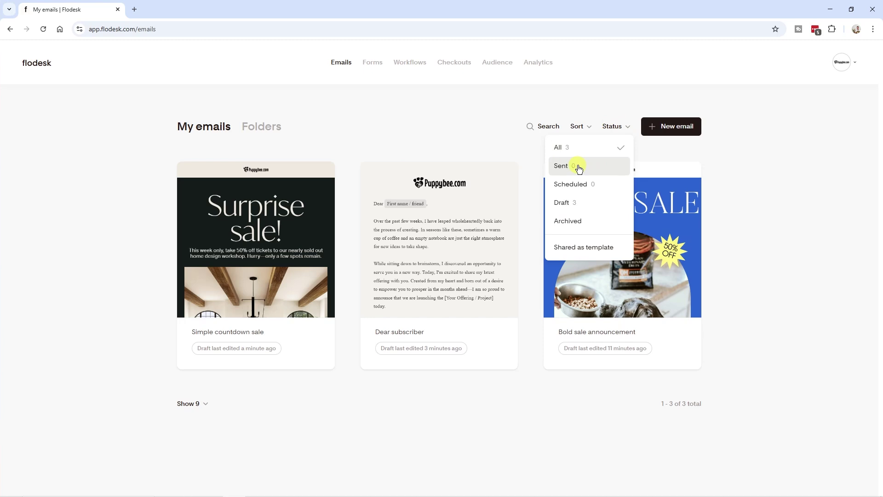
pyautogui.moveTo(320, 178)
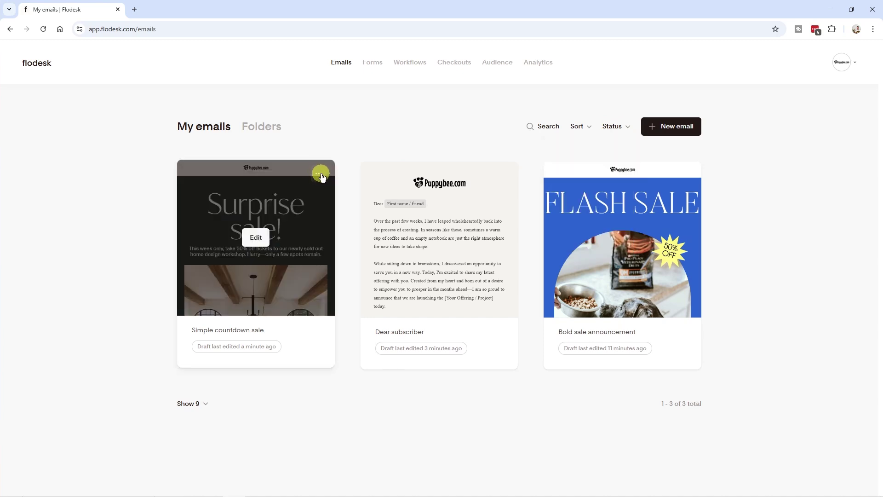
pyautogui.click(321, 175)
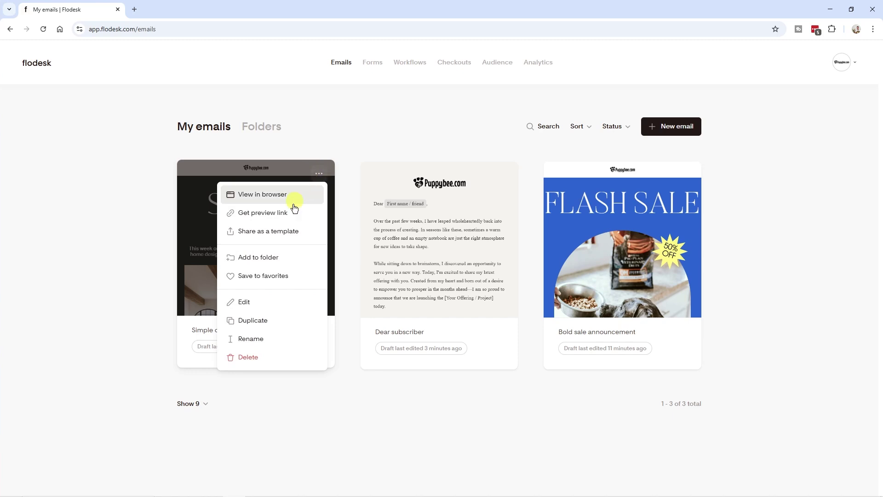
pyautogui.click(256, 320)
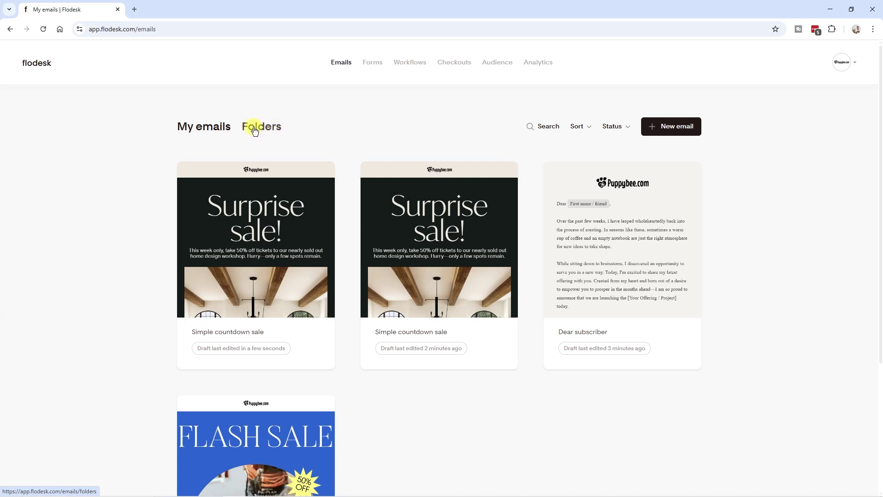
# - Create an email folder named Weekly Newsletters
pyautogui.click(255, 131)
pyautogui.click(681, 130)
pyautogui.write('Weekly Newsletters')
pyautogui.click(534, 294)
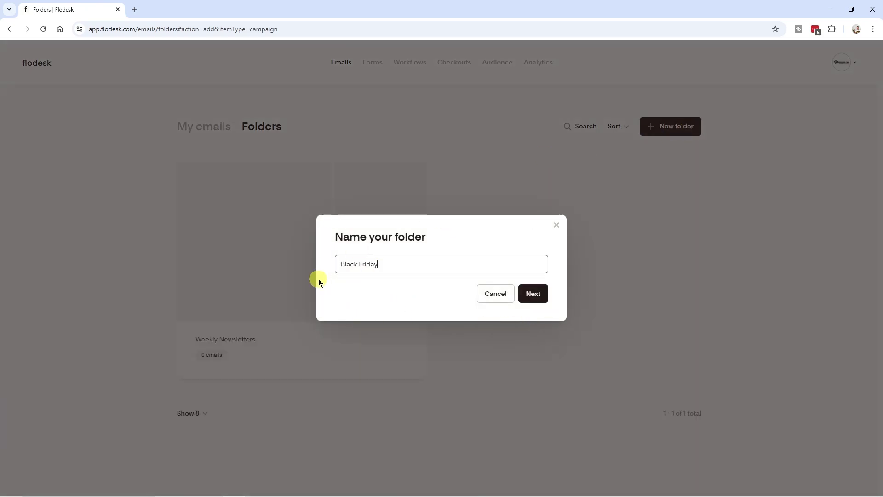
# - Replace the new folder's name Black Friday with Christmas and continue creating the folder
pyautogui.moveTo(391, 268); pyautogui.dragTo(310, 267)
pyautogui.click(351, 291)
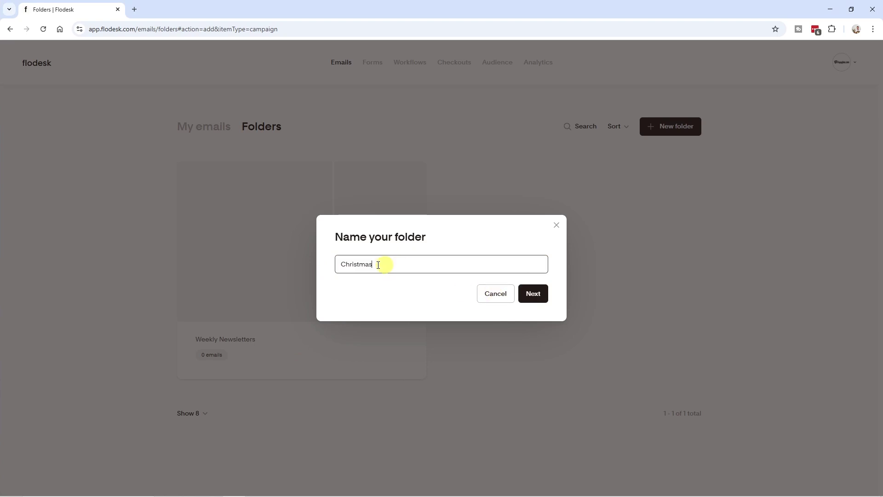
pyautogui.moveTo(387, 264); pyautogui.dragTo(311, 263)
pyautogui.click(388, 275)
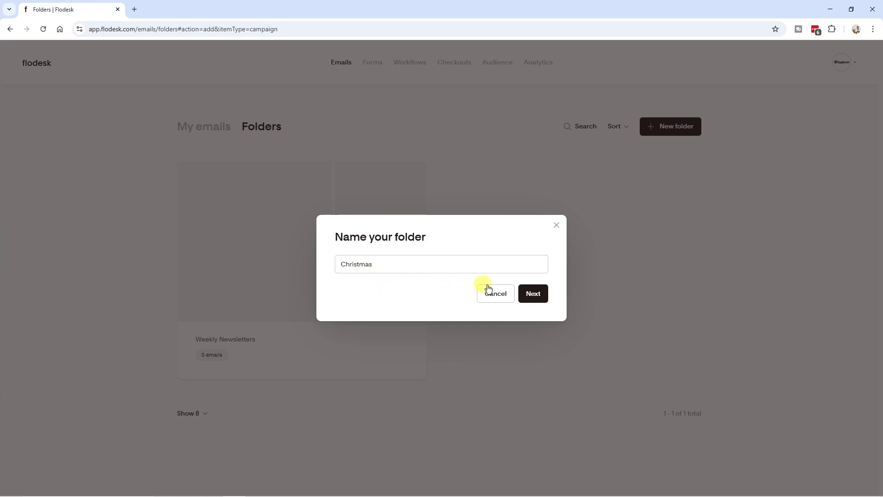
pyautogui.click(532, 293)
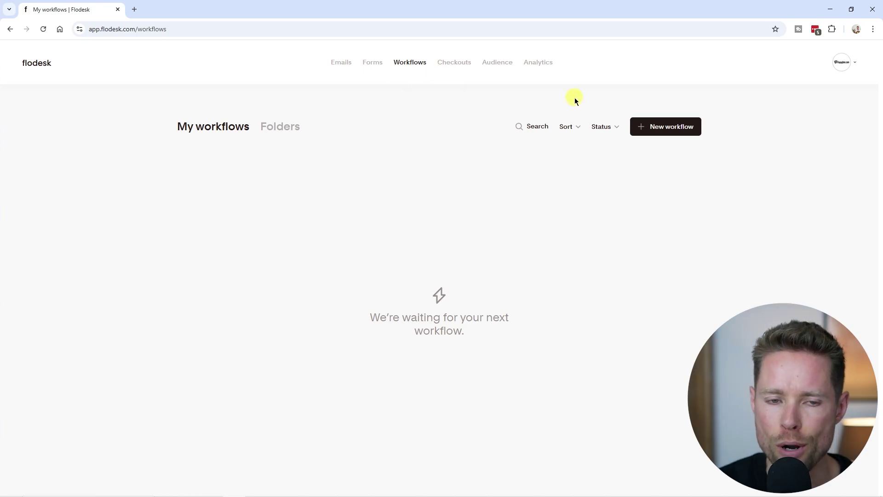
# - Open the account's Branding settings and look through the logo, brand colors, brand fonts and company details
pyautogui.click(856, 64)
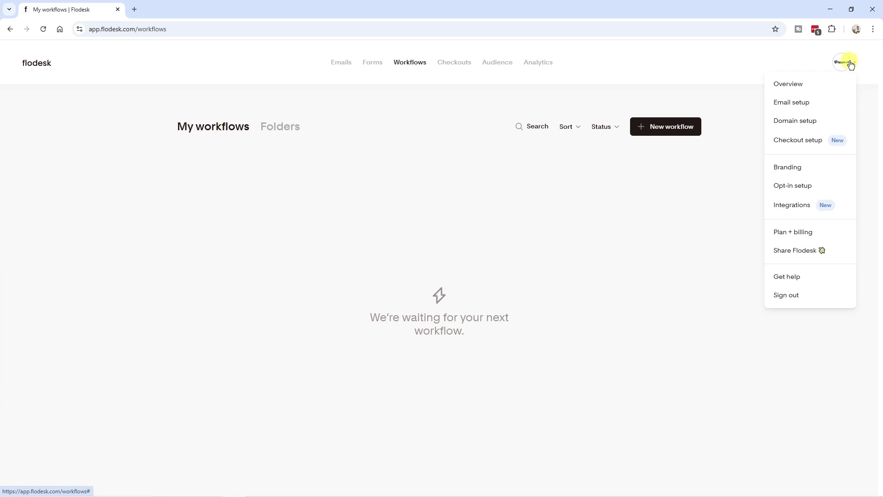
pyautogui.click(807, 169)
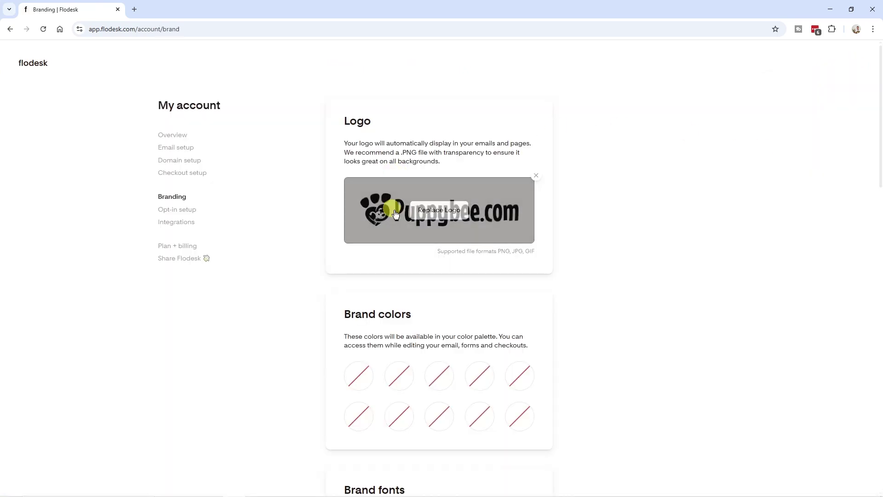
pyautogui.moveTo(384, 207)
pyautogui.scroll(-4, 384, 207)
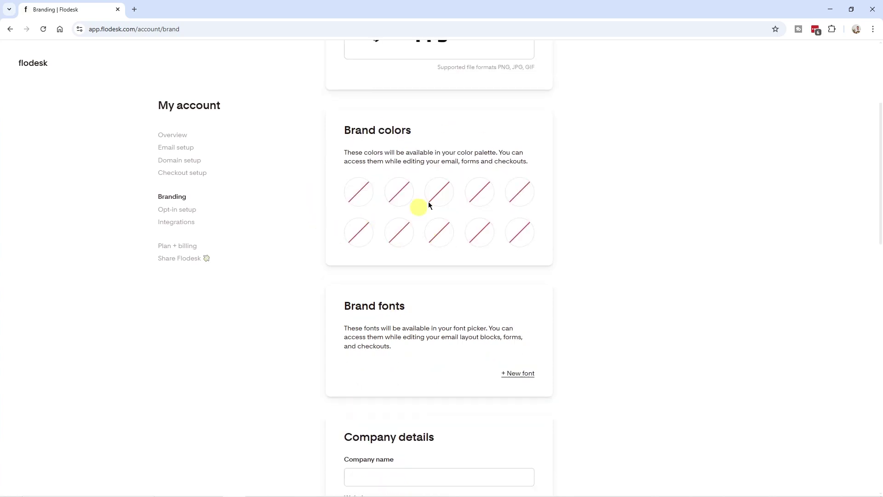
pyautogui.scroll(-3, 380, 238)
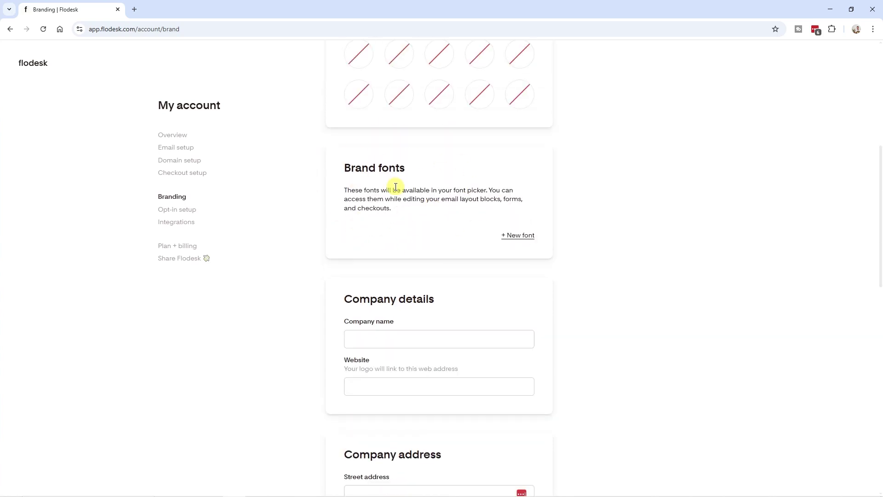
pyautogui.scroll(-4, 458, 175)
pyautogui.scroll(-5, 426, 109)
pyautogui.scroll(-3, 438, 233)
pyautogui.scroll(-3, 392, 351)
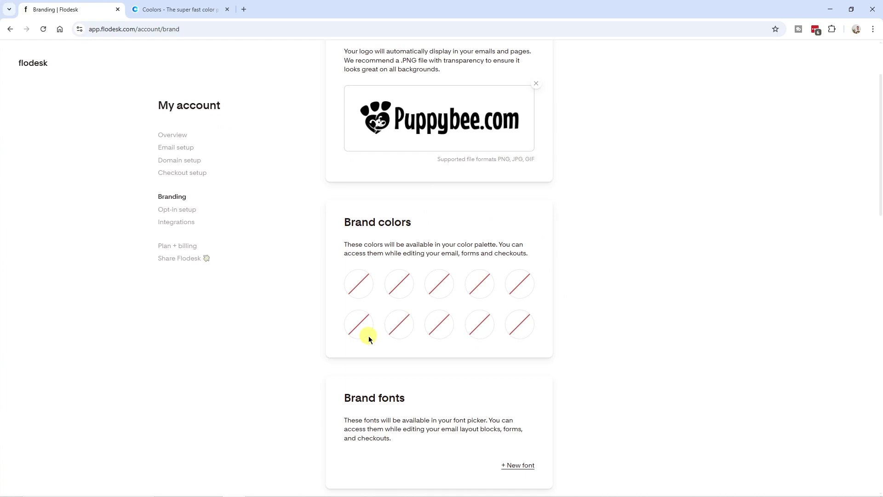
# - Switch to the Coolors website, highlight its web address and start the color palette generator
pyautogui.click(147, 10)
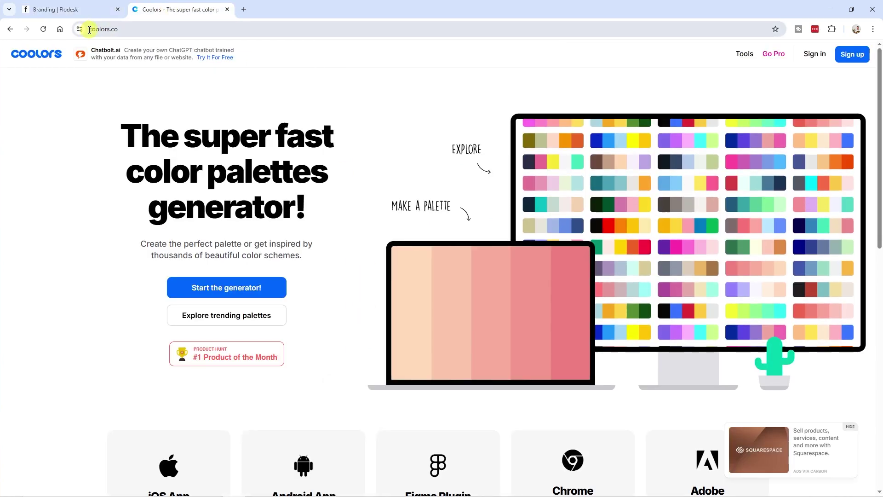
pyautogui.click(90, 30)
pyautogui.click(207, 29)
pyautogui.moveTo(207, 29); pyautogui.dragTo(112, 29)
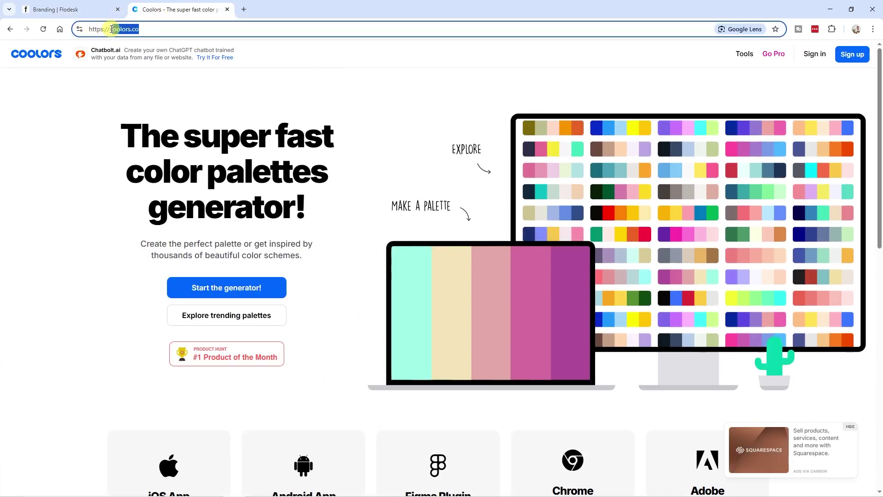
pyautogui.click(152, 29)
pyautogui.click(138, 210)
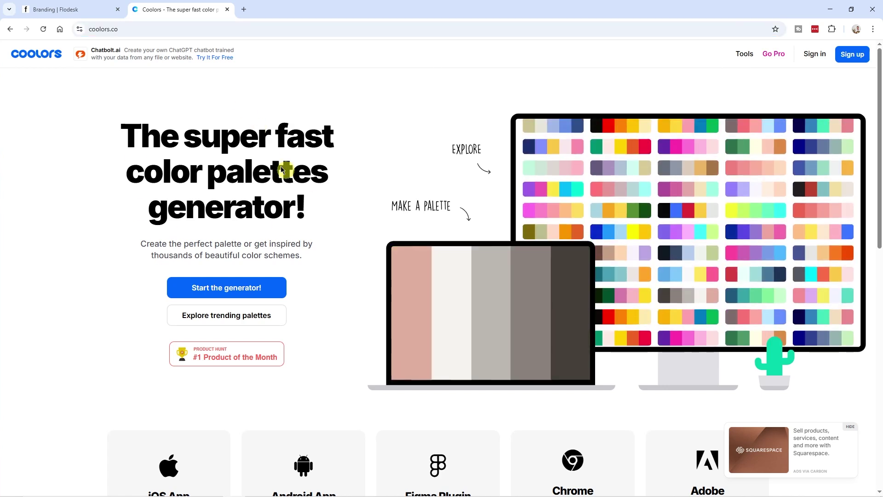
pyautogui.click(227, 288)
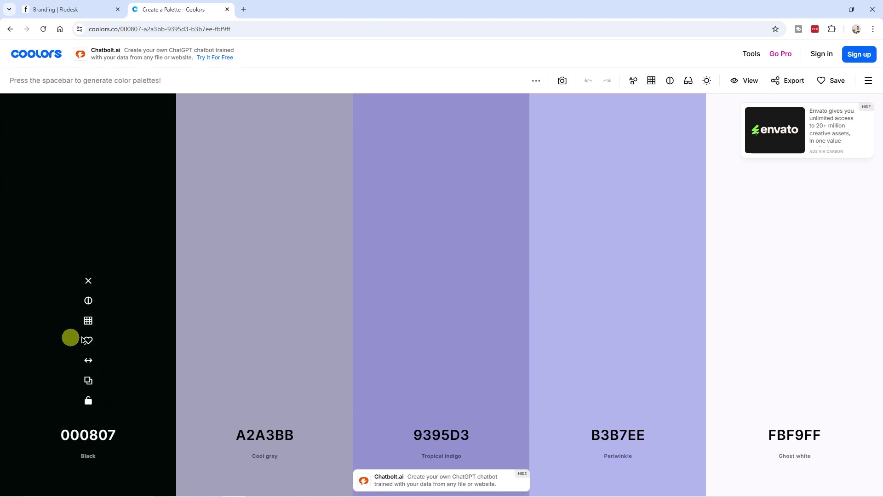
# - Explore the ready-made palettes, sorting them by Popular and filtering by the Bright style
pyautogui.click(869, 81)
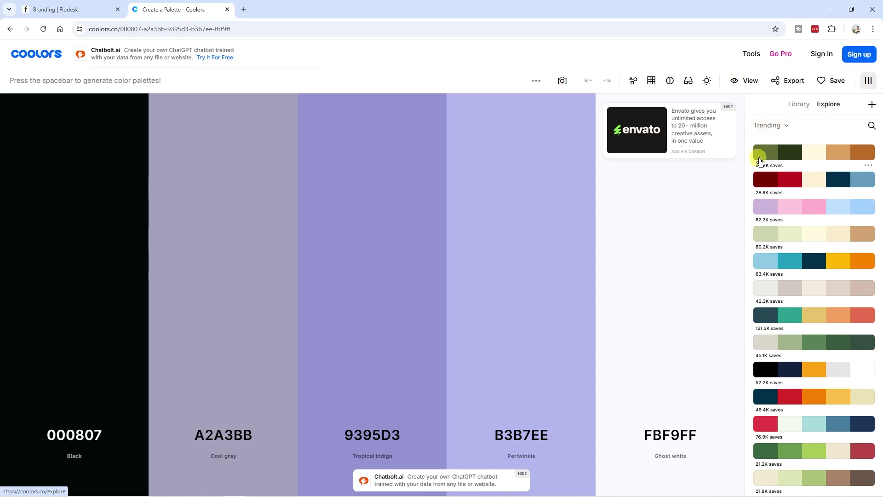
pyautogui.click(770, 125)
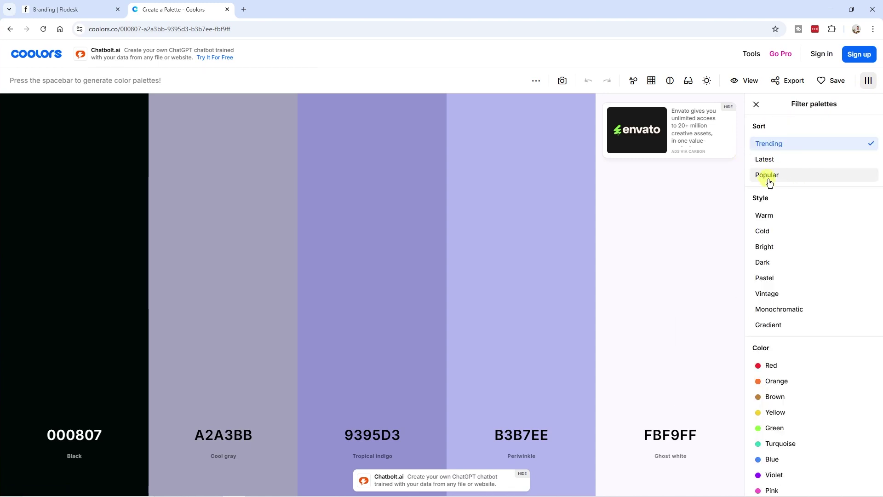
pyautogui.click(784, 179)
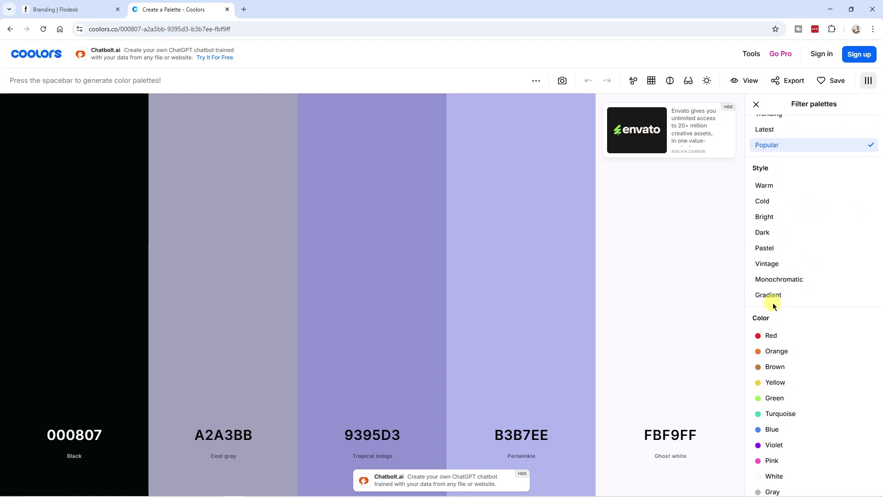
pyautogui.click(784, 216)
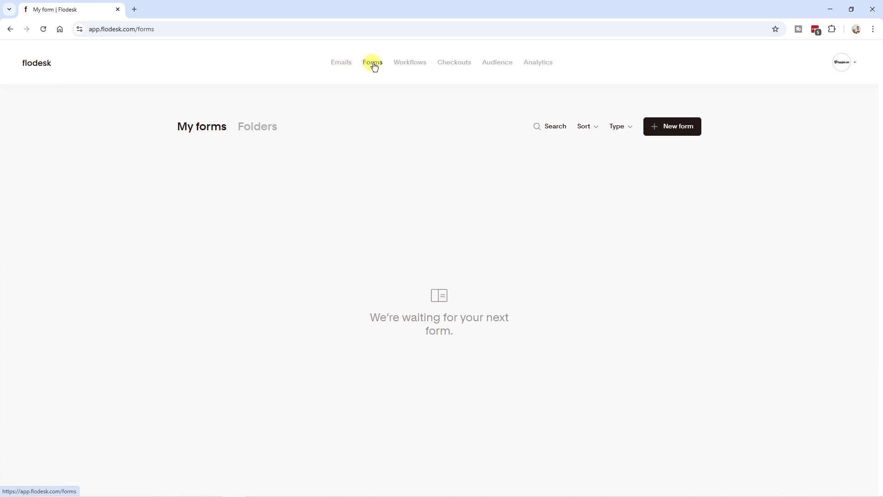
# - Start a new form and browse the full collection of form templates
pyautogui.click(686, 127)
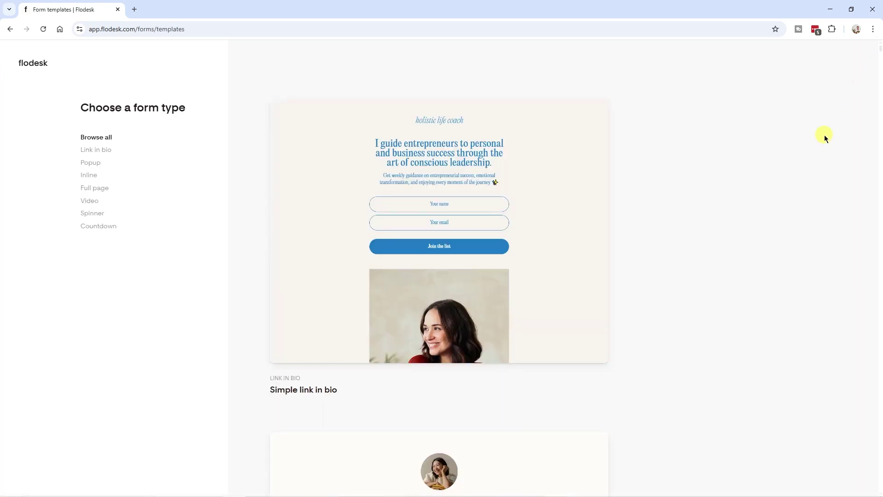
pyautogui.scroll(-5, 825, 136)
pyautogui.scroll(-20, 824, 136)
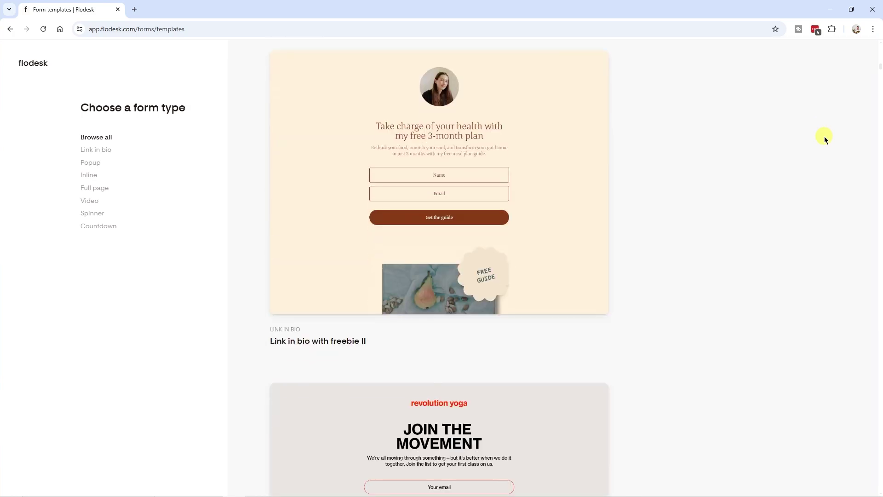
pyautogui.scroll(-15, 824, 136)
pyautogui.moveTo(879, 85); pyautogui.dragTo(879, 43)
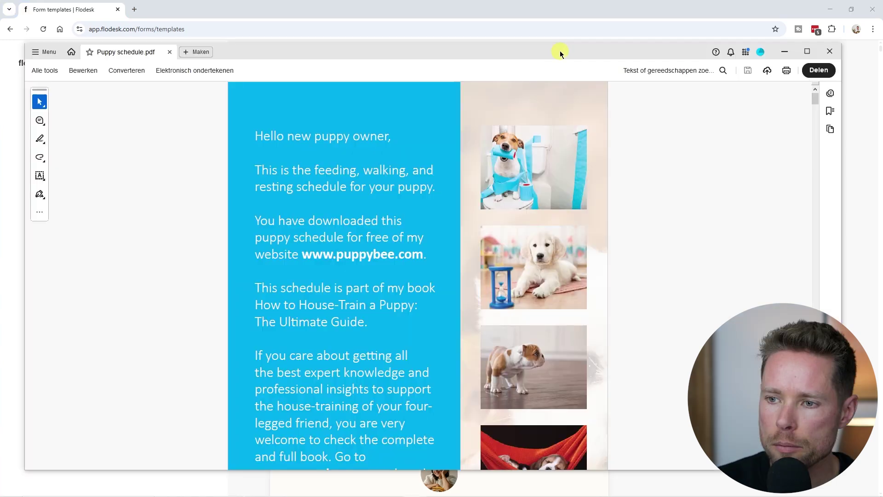
# - Look through the Puppy schedule.pdf freebie, from the introduction to the feeding, walking and resting schedule, and close the document
pyautogui.moveTo(561, 54); pyautogui.dragTo(587, 45)
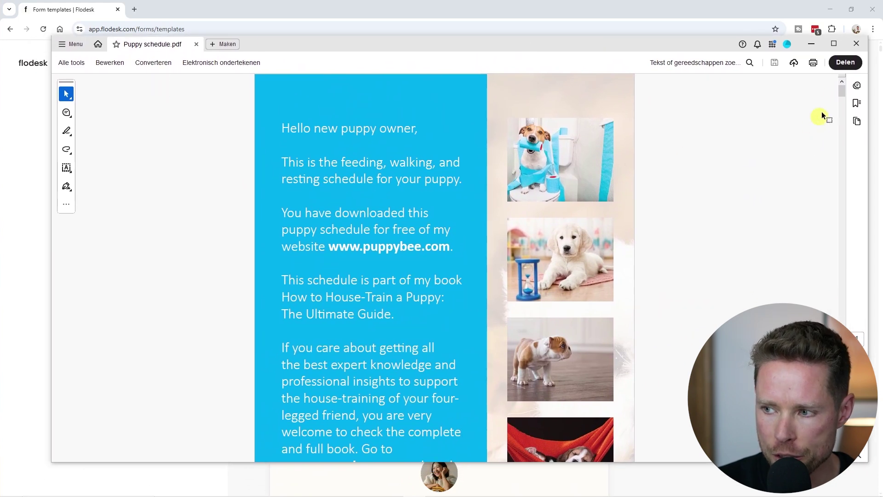
pyautogui.scroll(-10, 638, 233)
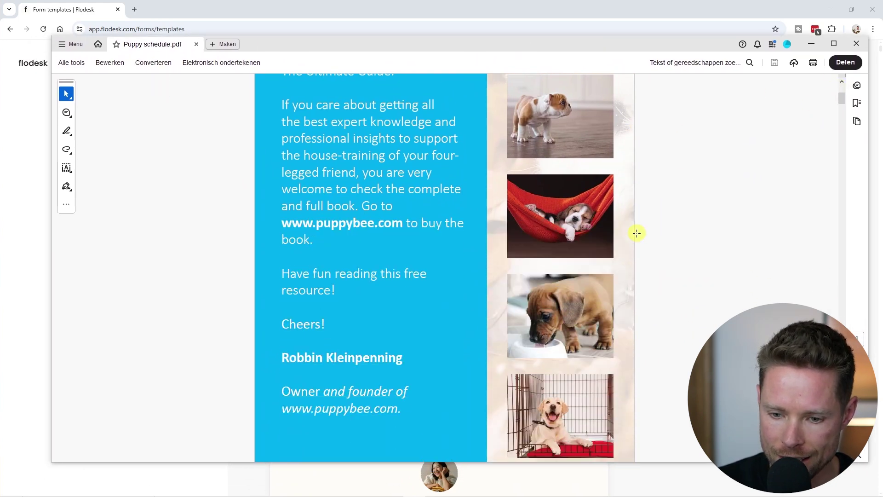
pyautogui.scroll(-5, 638, 234)
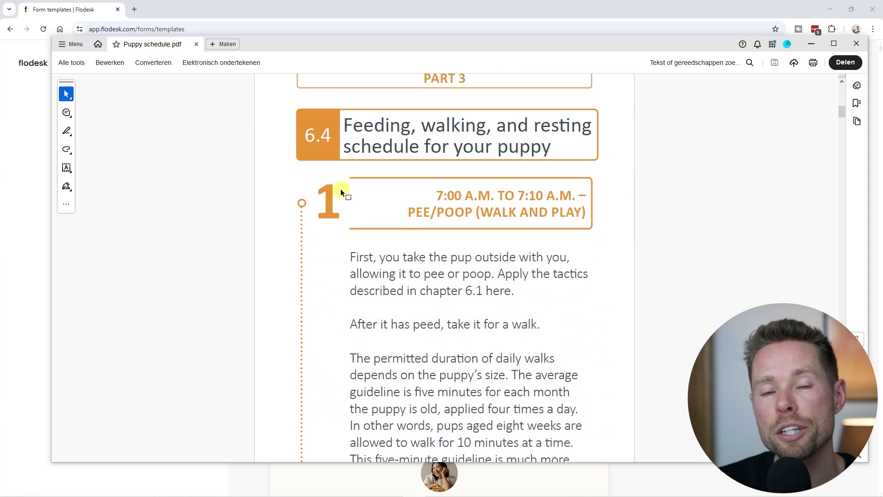
pyautogui.scroll(-1, 369, 193)
pyautogui.scroll(2, 405, 200)
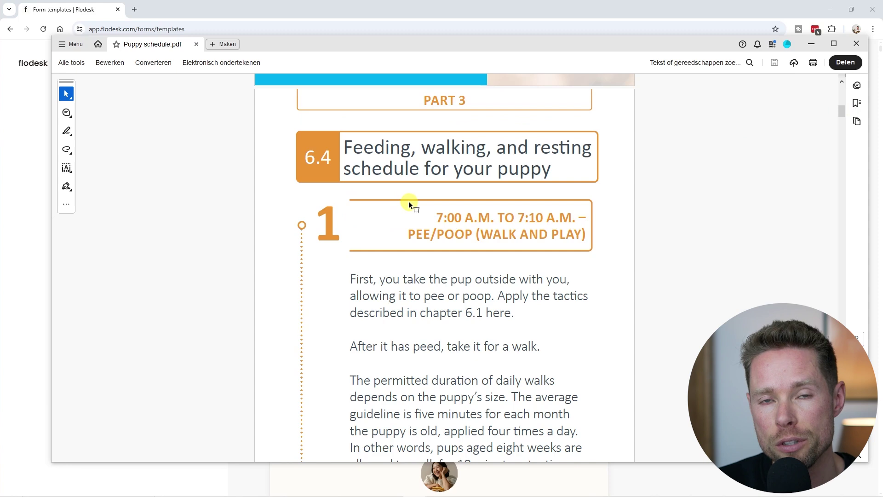
pyautogui.scroll(1, 443, 210)
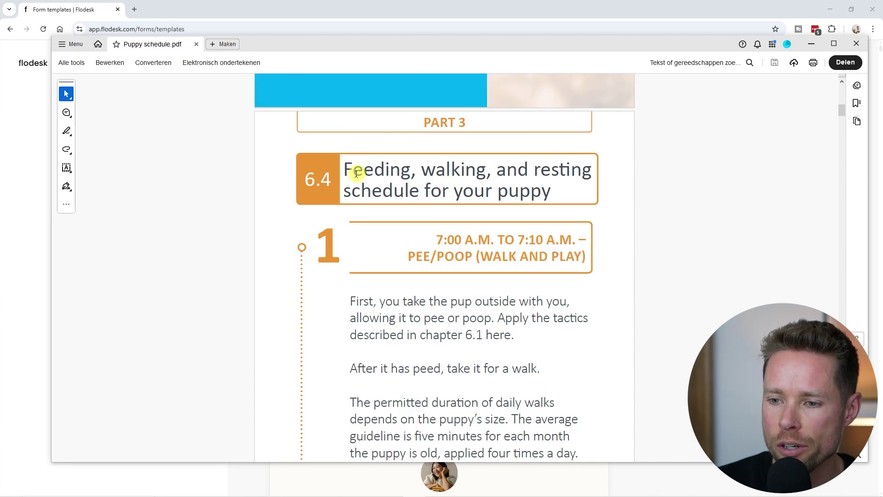
pyautogui.scroll(1, 359, 172)
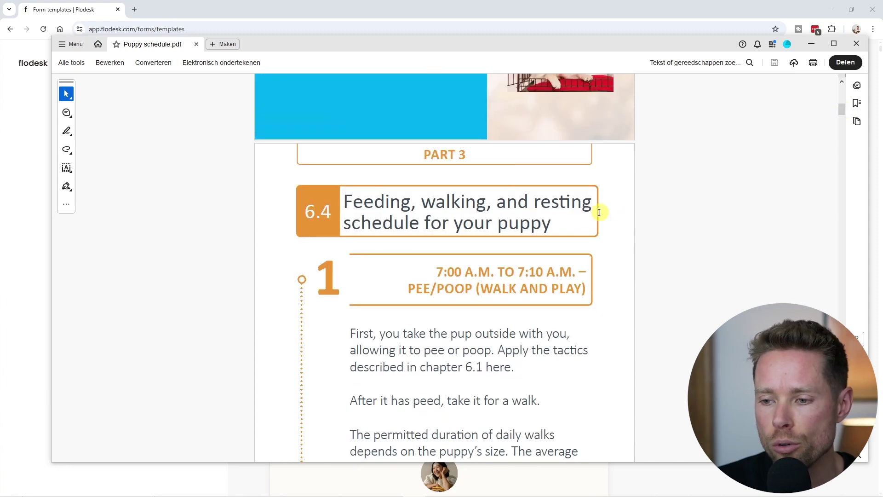
pyautogui.scroll(-5, 506, 223)
pyautogui.scroll(2, 506, 148)
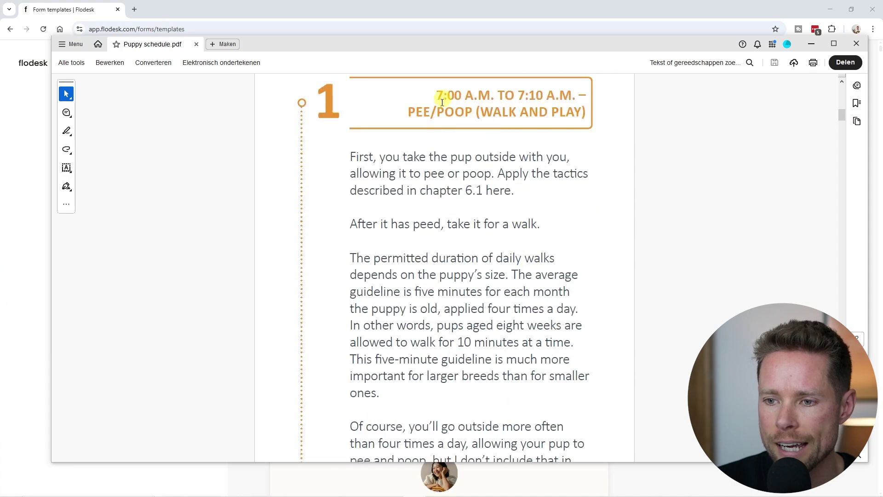
pyautogui.moveTo(837, 112); pyautogui.dragTo(842, 85)
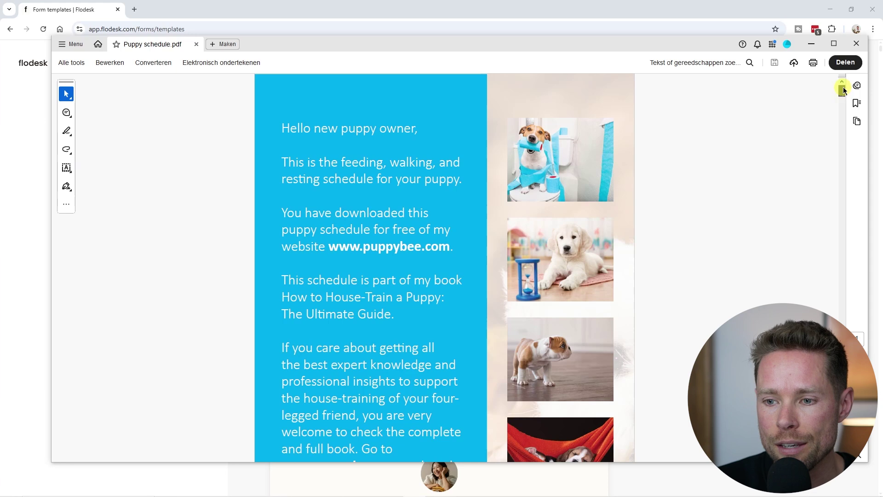
pyautogui.click(857, 44)
# - Customize the Full page with image form template and assign it to a new segment named Pupppybee
pyautogui.click(94, 188)
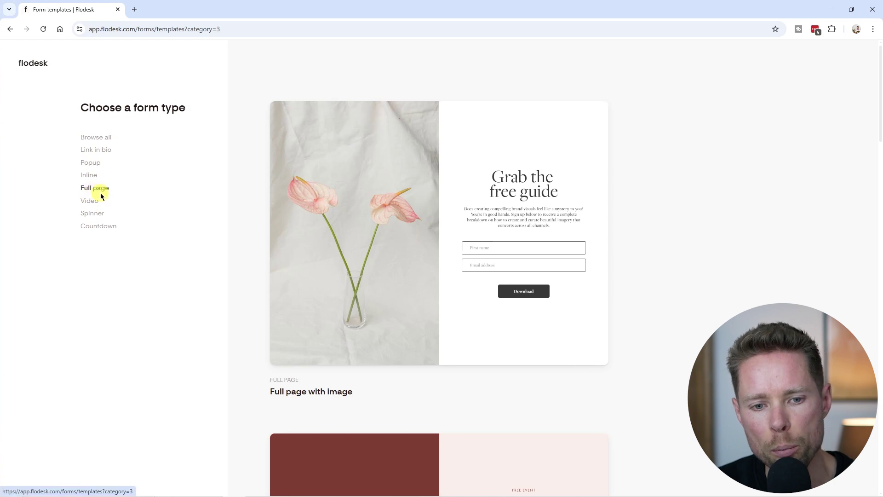
pyautogui.moveTo(477, 244)
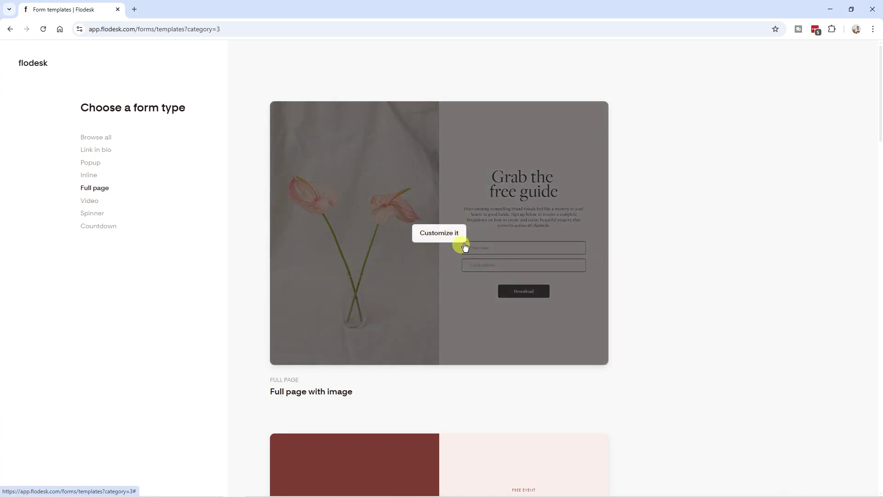
pyautogui.click(445, 237)
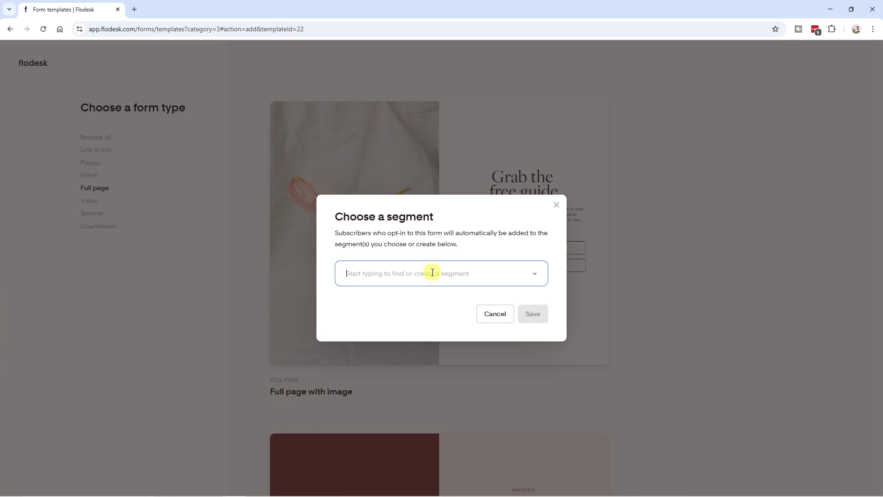
pyautogui.write('Pupppybee')
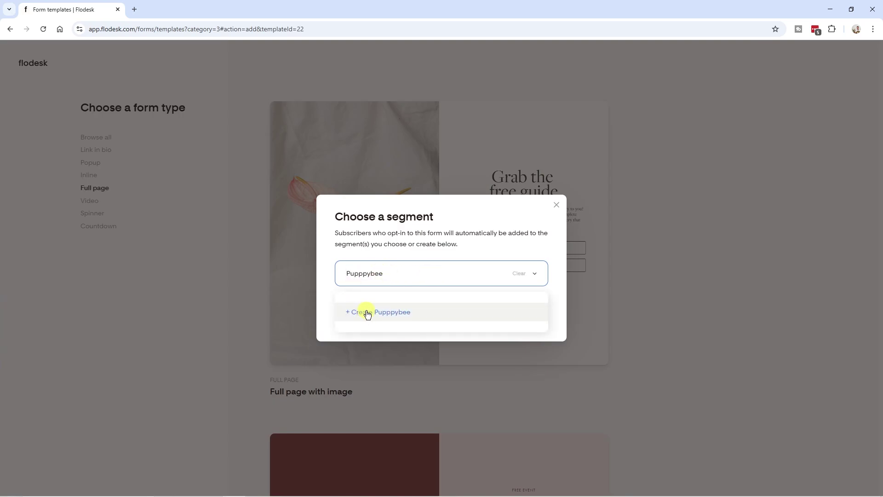
pyautogui.click(388, 317)
pyautogui.click(533, 313)
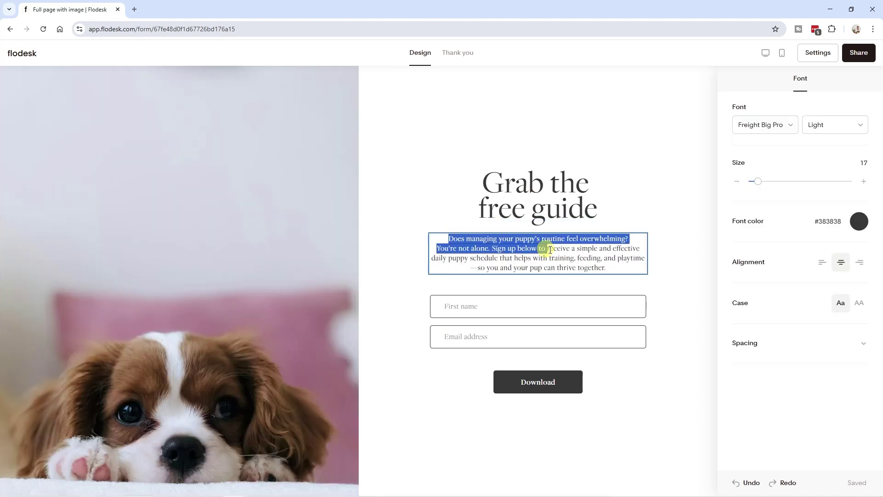
# - Review the form's intro text, delete the First name field and copy the form's share link
pyautogui.moveTo(525, 248); pyautogui.dragTo(608, 269)
pyautogui.click(619, 268)
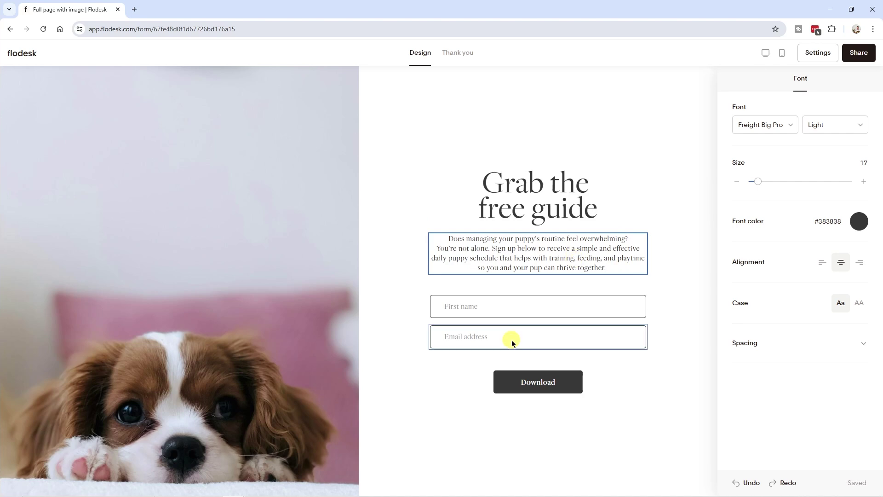
pyautogui.click(513, 316)
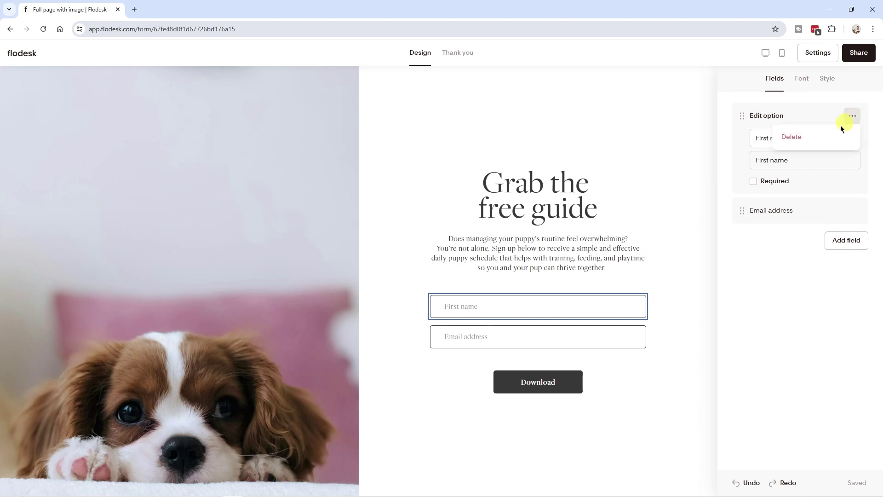
pyautogui.click(788, 138)
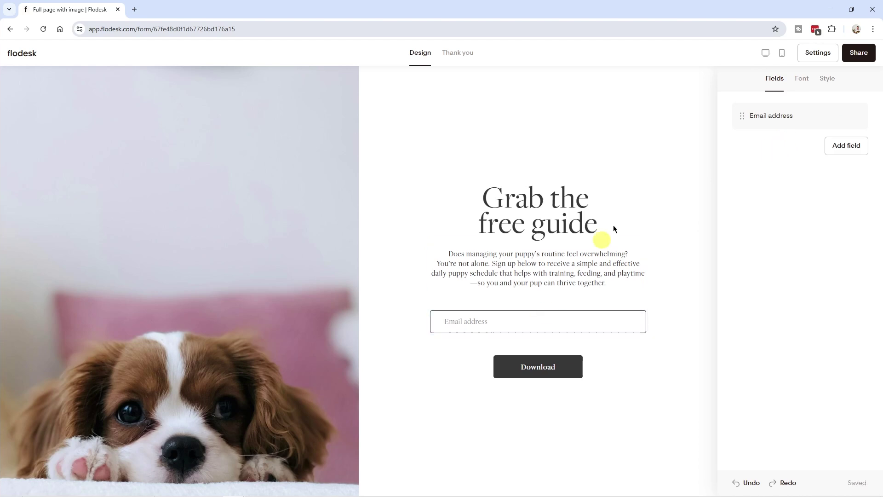
pyautogui.click(865, 53)
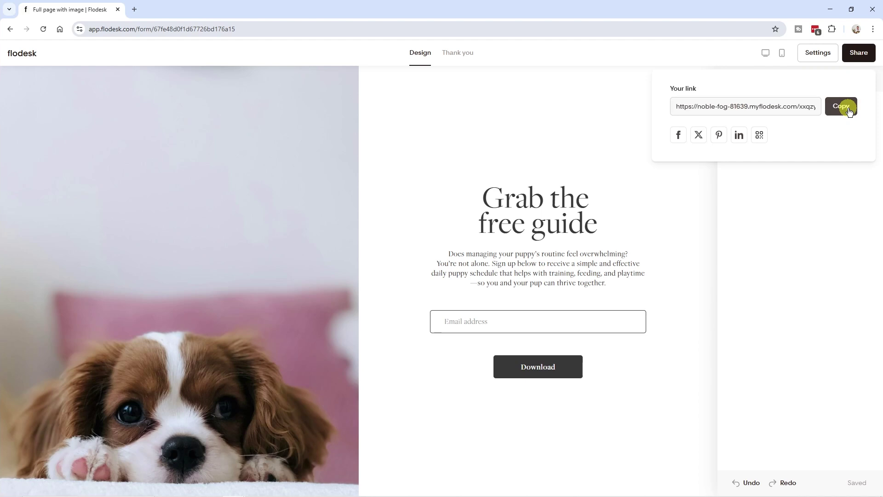
pyautogui.click(841, 106)
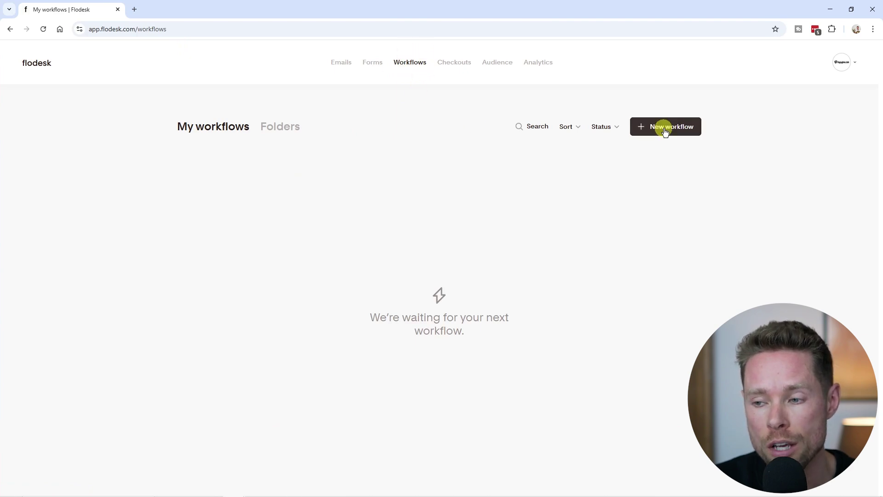
# - Open the Checkouts overview from the Workflows page
pyautogui.click(462, 74)
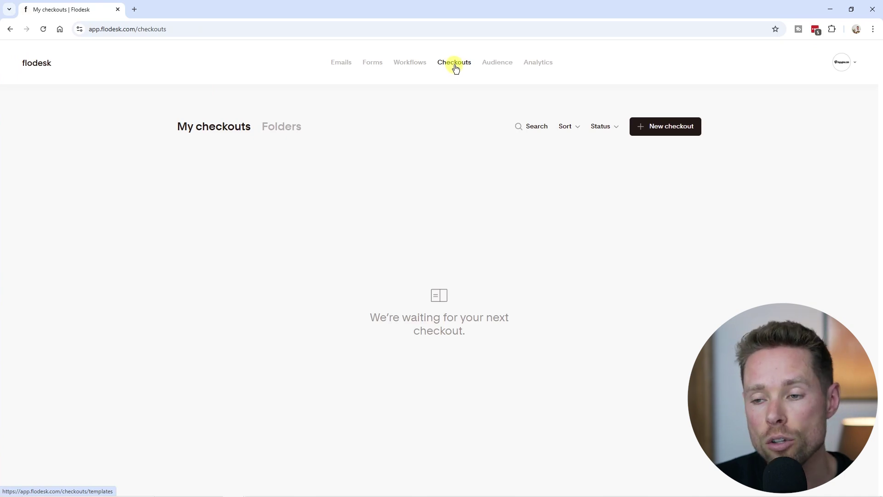
pyautogui.click(455, 64)
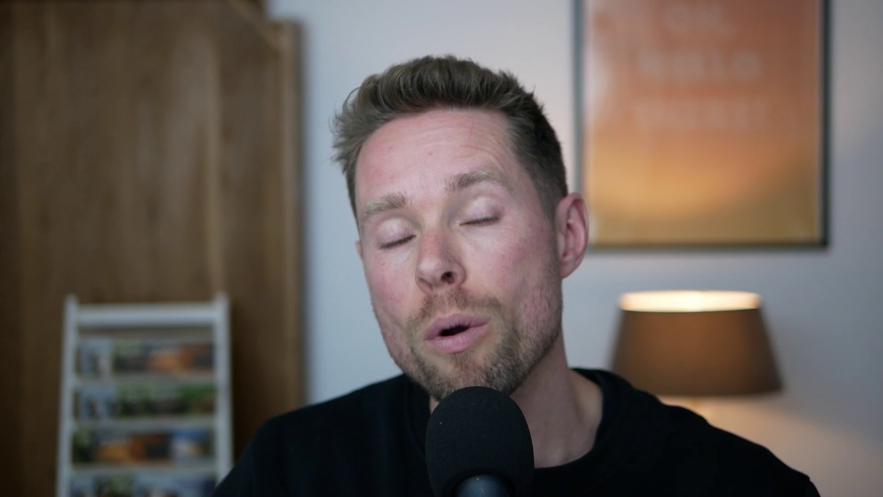